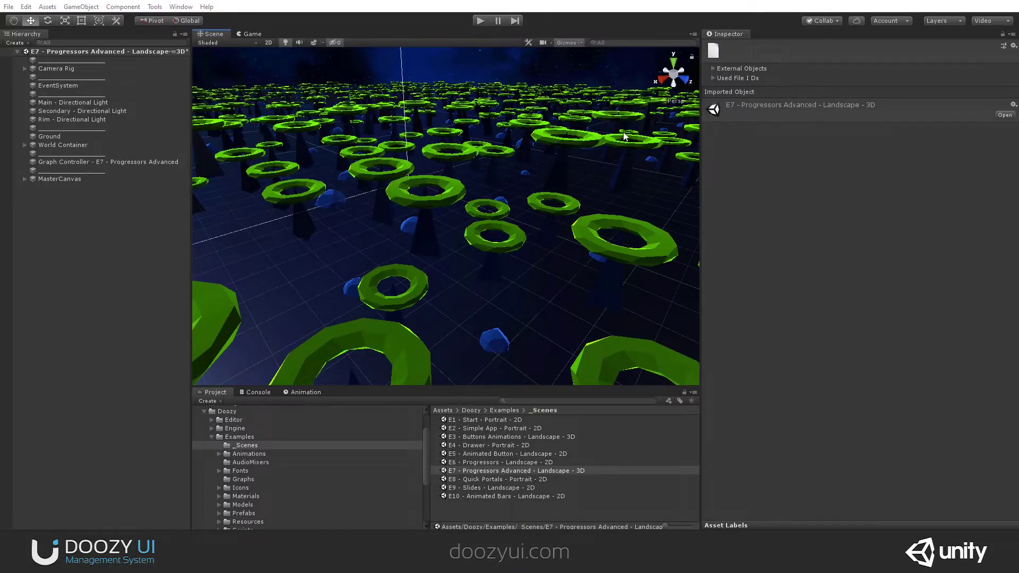
Select the E7 - Progressors Advanced - Landscape - 3D scene in the _Scenes folder of the Doozy Examples
scroll(252, 463, up, 2)
click(216, 443)
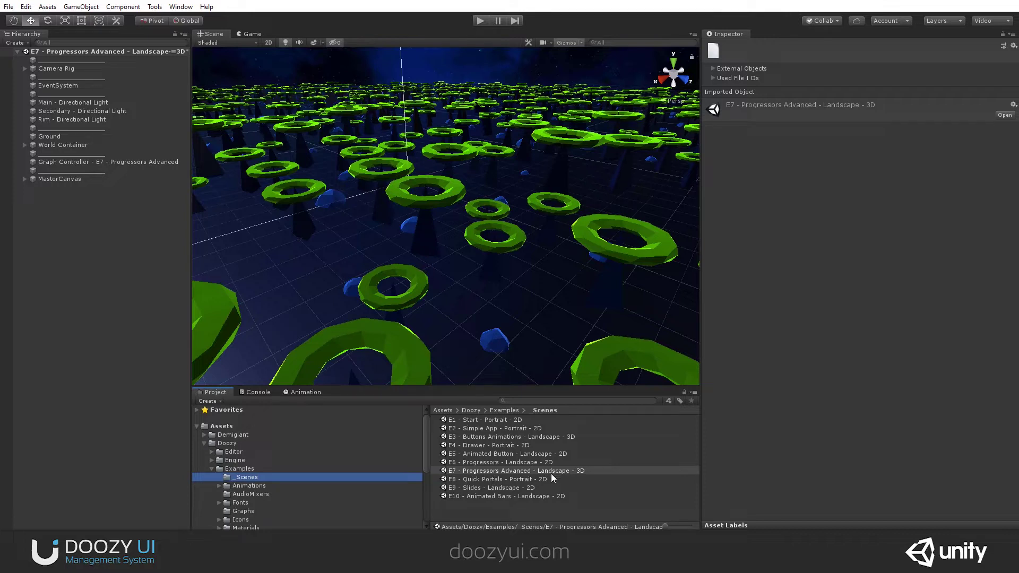
click(586, 473)
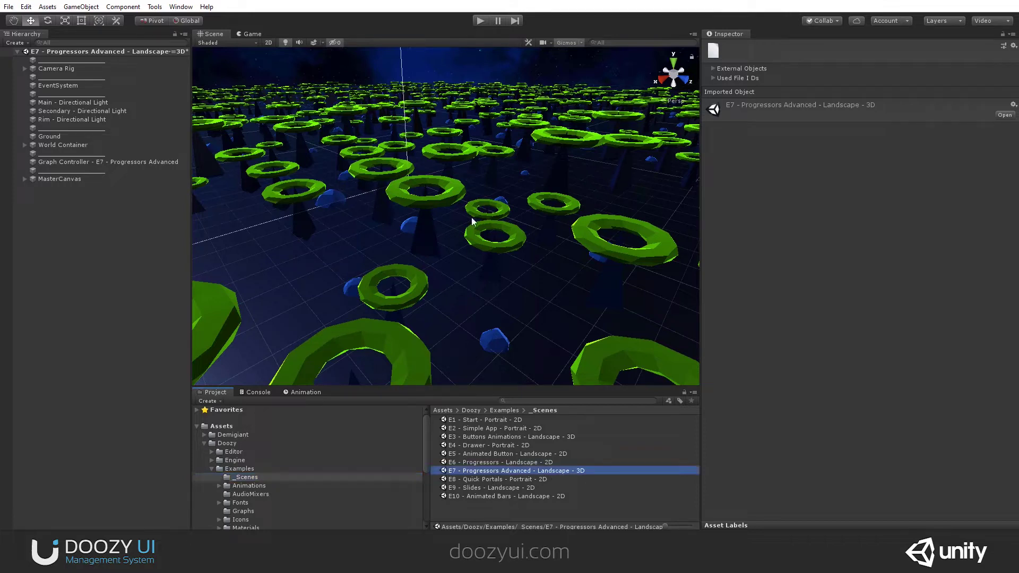
Toggle the scene's 2D view on and off, and run the scene in the Game view
click(269, 43)
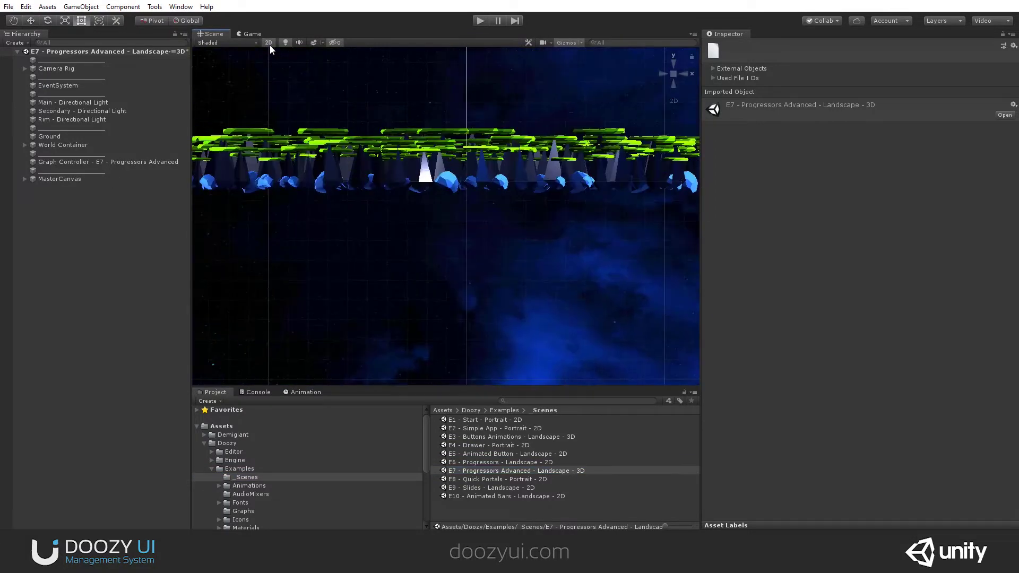
click(268, 44)
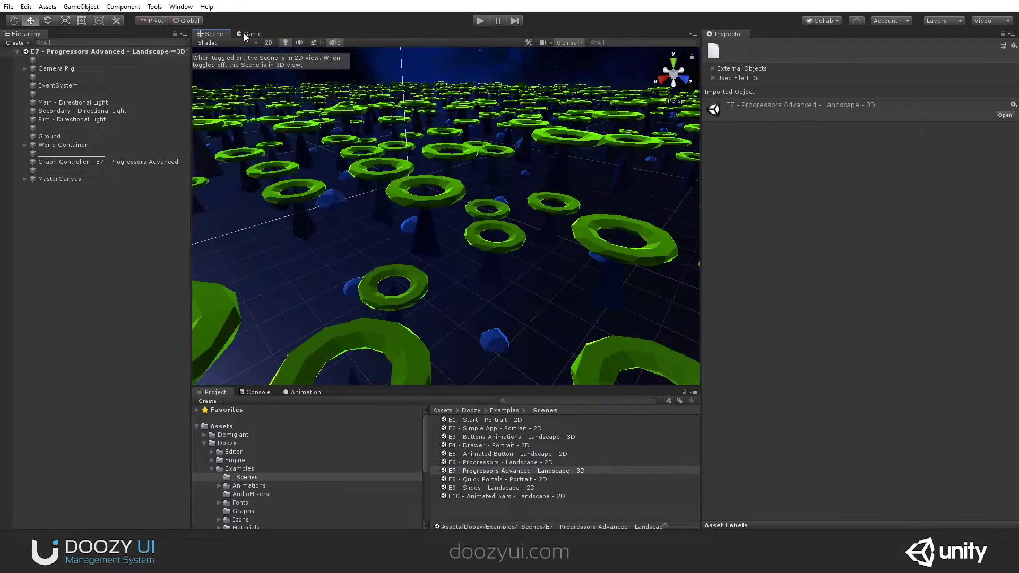
click(245, 33)
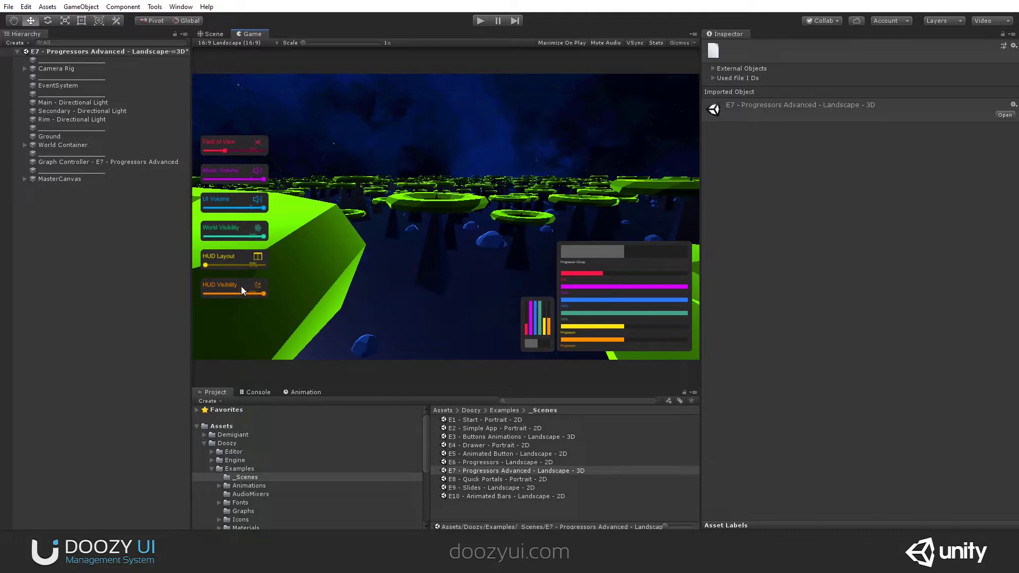
click(480, 21)
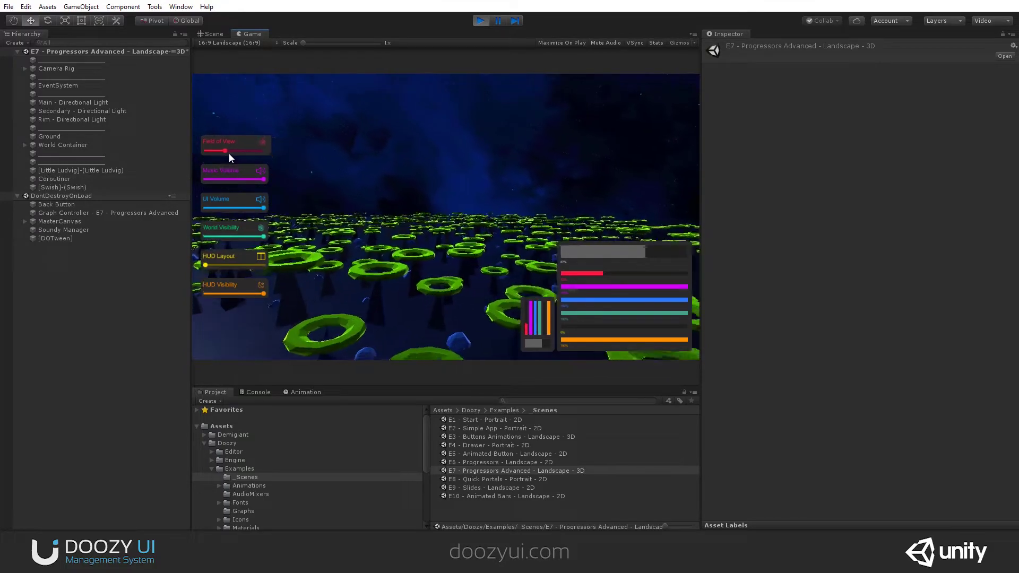
Raise the Field of View slider to about 84 and inspect Main Camera under Camera Rig's Rotator
mouse_move(228, 151)
mouse_down()
mouse_move(263, 151)
mouse_move(240, 151)
mouse_up()
click(25, 69)
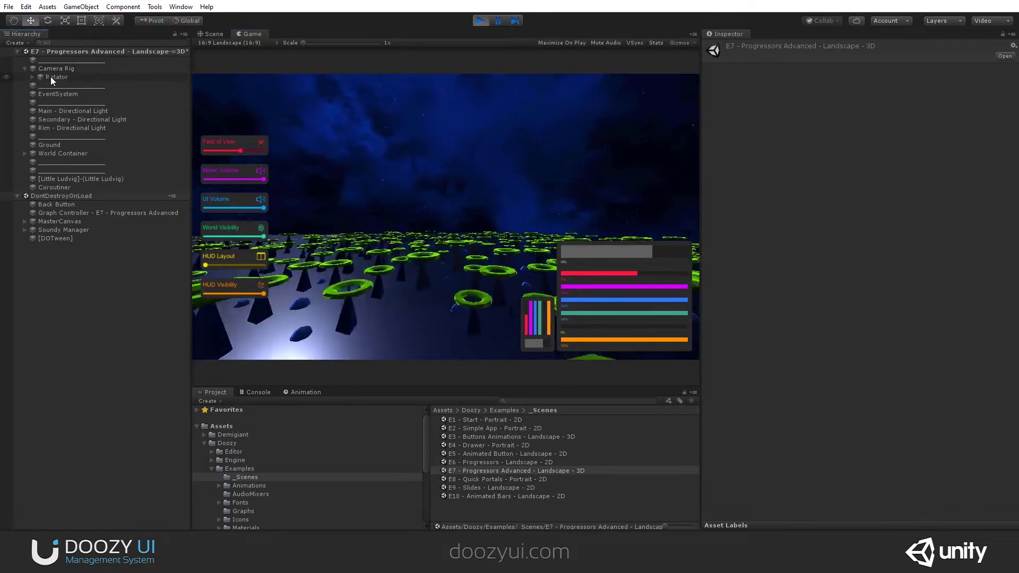
click(33, 77)
click(67, 86)
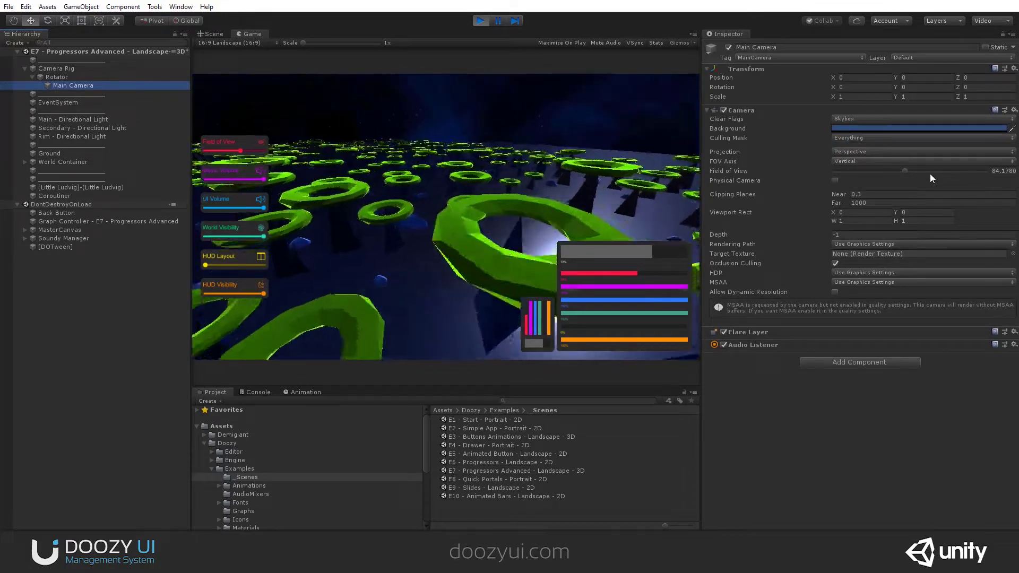
Lower the Field of View, Music Volume and UI Volume sliders, and open ExampleAudioMixer from the Examples' AudioMixers folder
drag(241, 148, 247, 180)
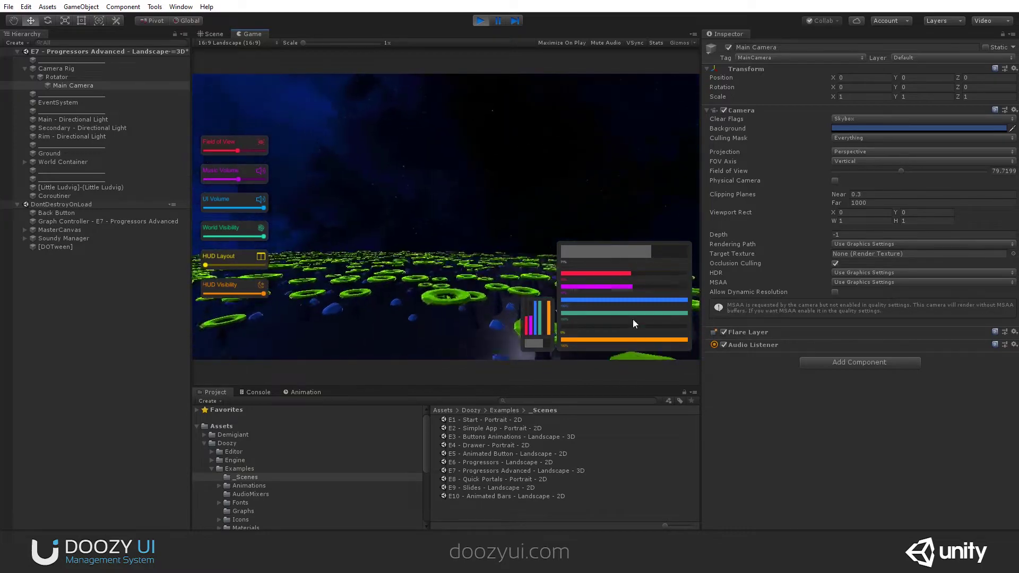
mouse_move(263, 208)
mouse_down()
mouse_move(236, 211)
mouse_move(260, 209)
mouse_up()
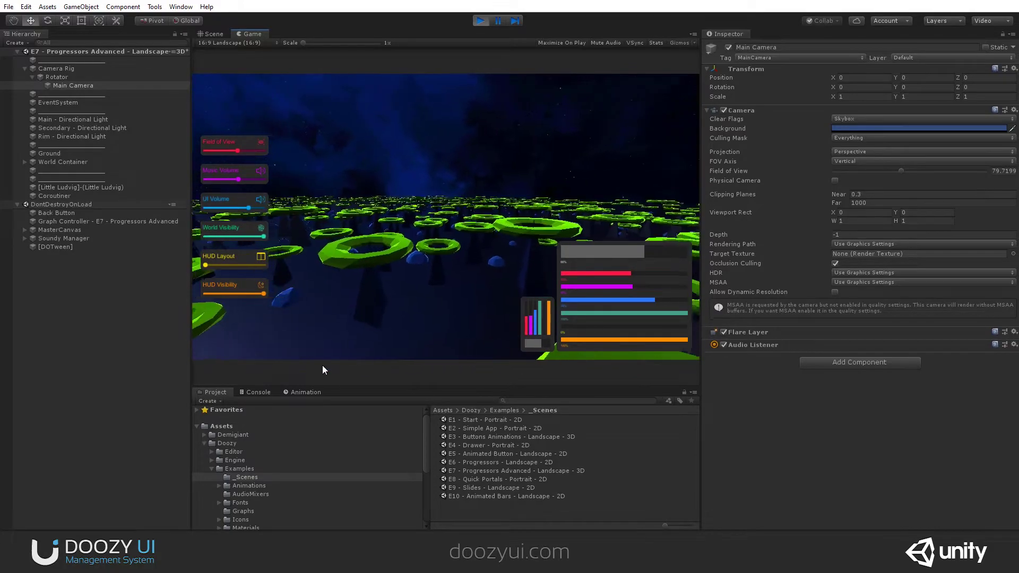
click(242, 469)
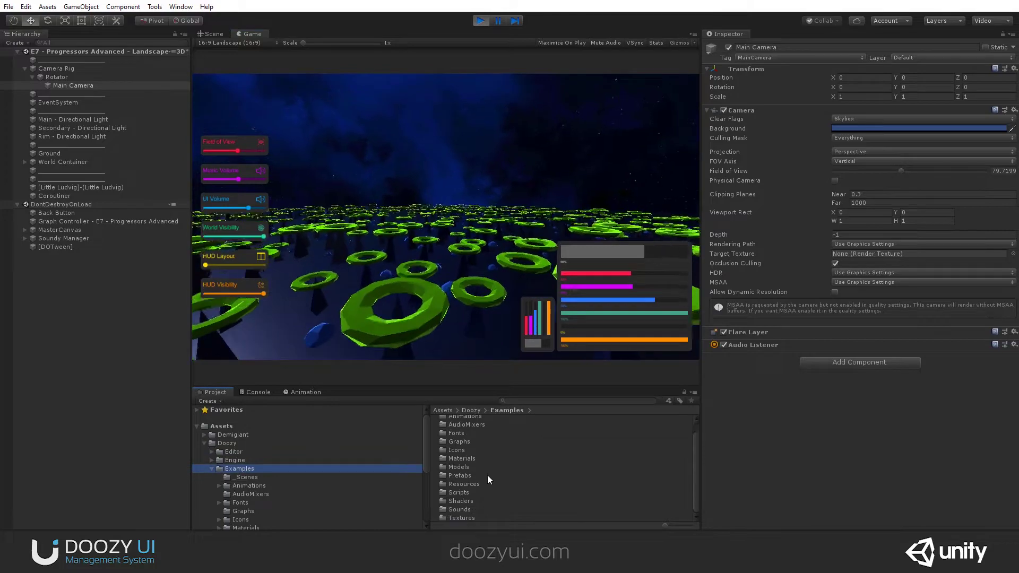
double_click(475, 436)
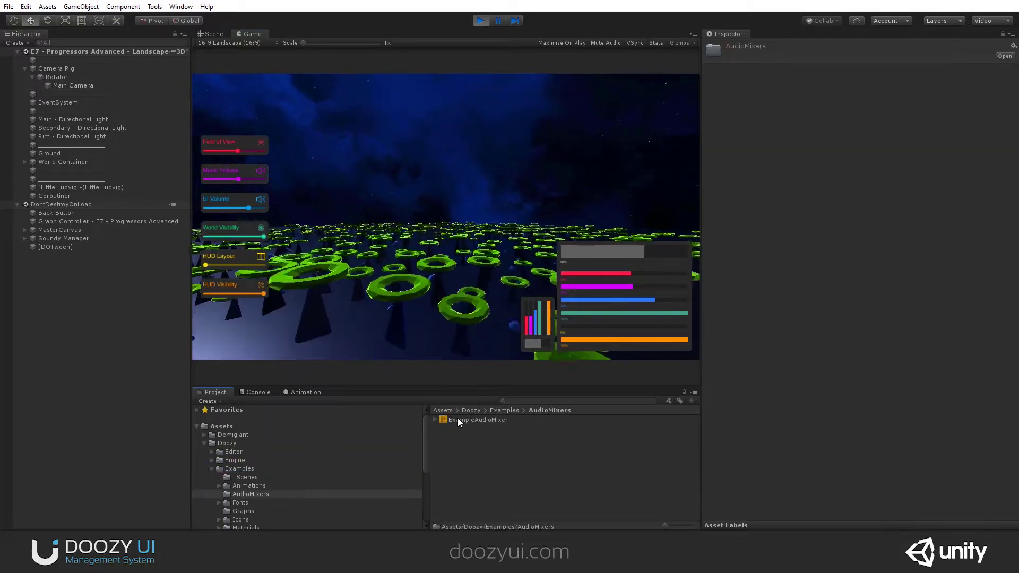
double_click(467, 420)
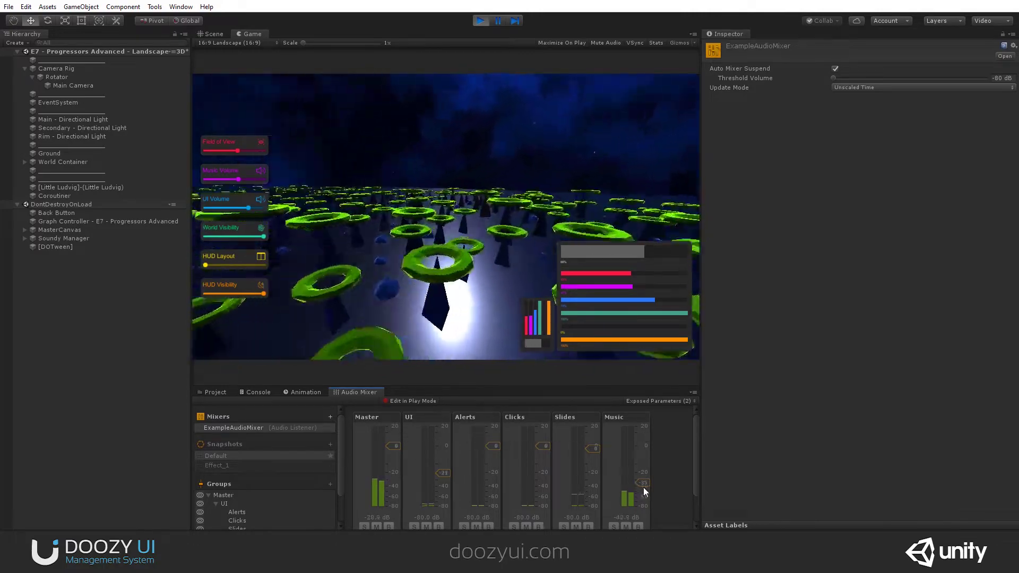
Raise Music Volume close to its maximum and bring it back to about 60%, comparing it with the mixer's Music group
drag(240, 179, 276, 179)
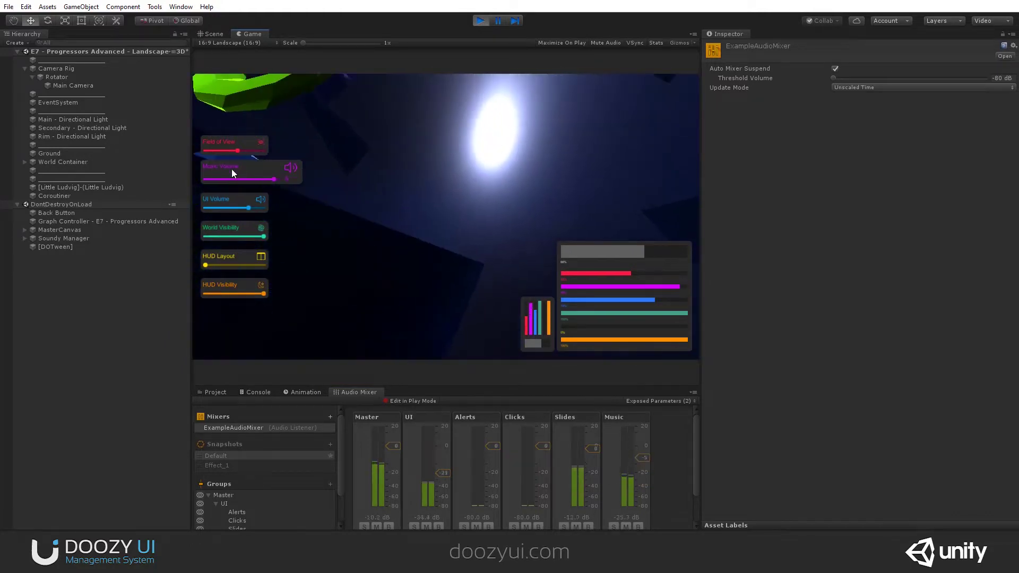
click(247, 179)
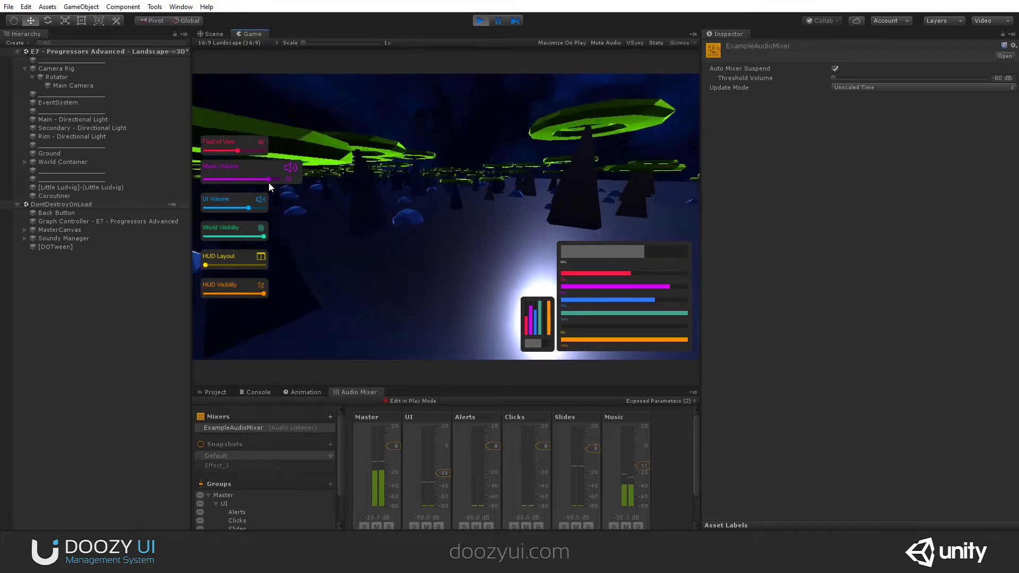
click(252, 182)
drag(252, 183, 239, 181)
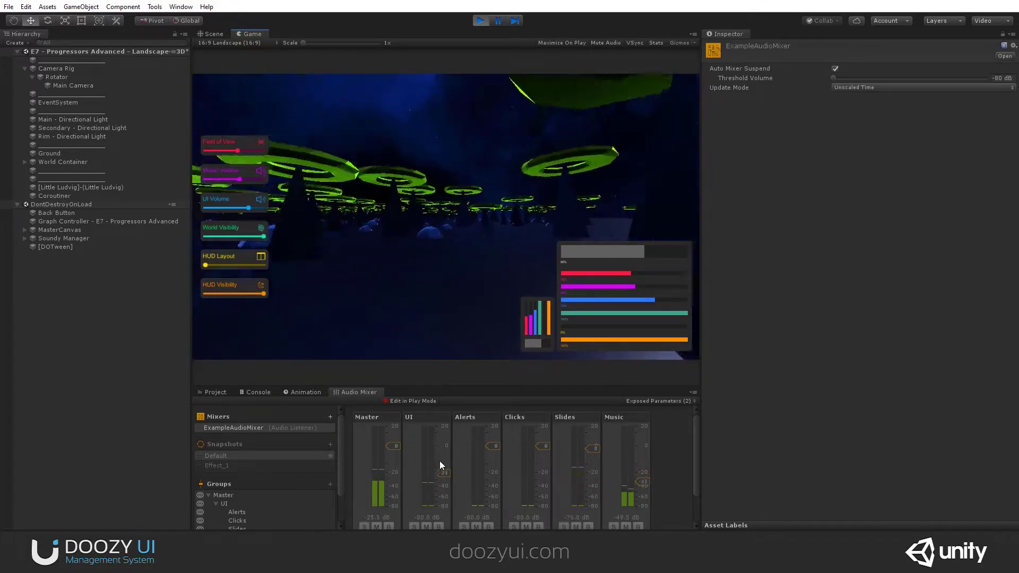
Raise UI Volume to its maximum and bring it back to about 80%, comparing it with the mixer's UI group
mouse_move(262, 210)
drag(262, 210, 282, 208)
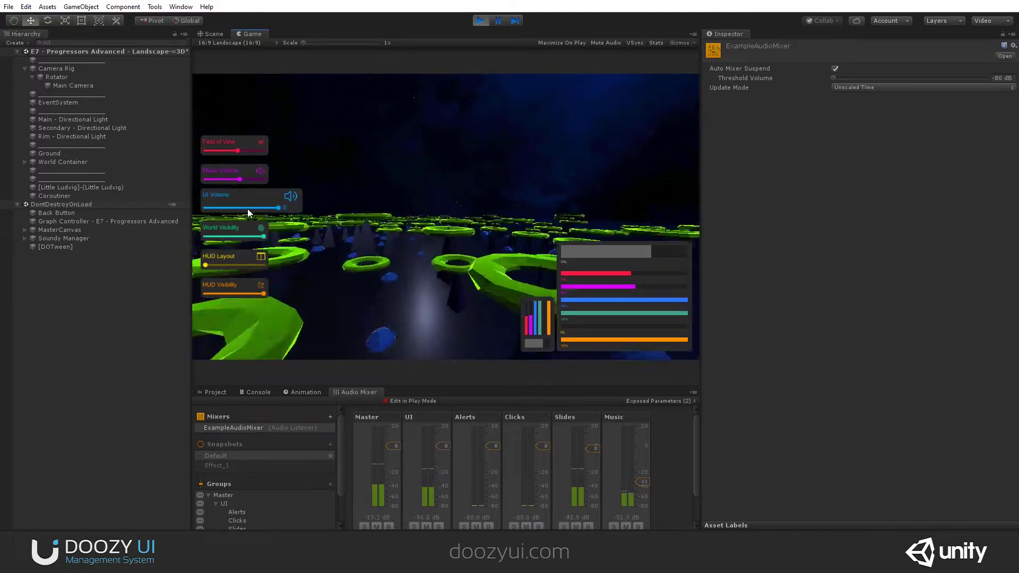
mouse_move(274, 208)
mouse_down()
mouse_move(250, 208)
mouse_move(264, 213)
mouse_up()
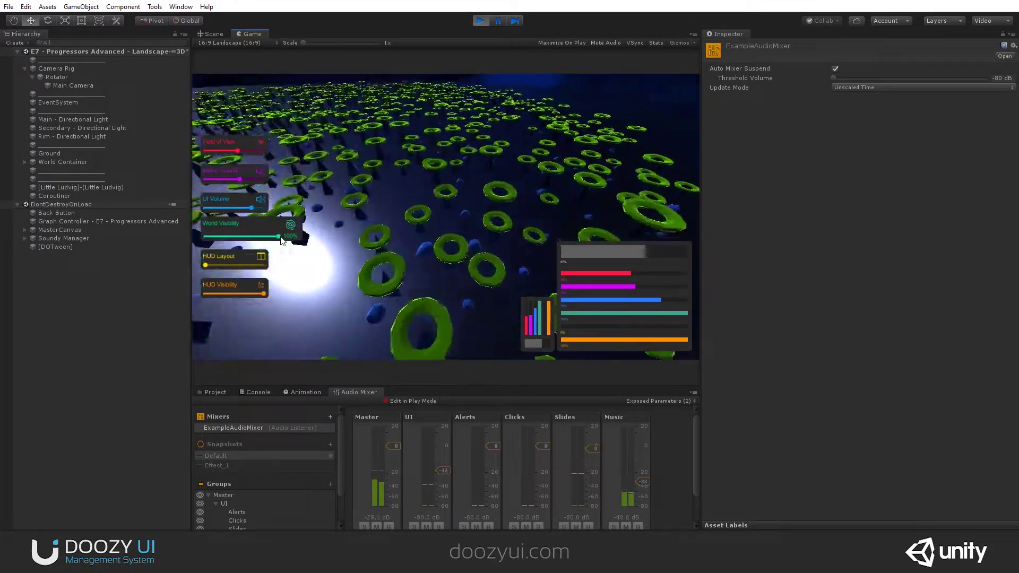
Try World Visibility and return it to 100%, and set HUD Layout to about 50% and HUD Visibility to about 90%
mouse_move(280, 236)
mouse_down()
mouse_move(207, 238)
mouse_move(276, 235)
mouse_up()
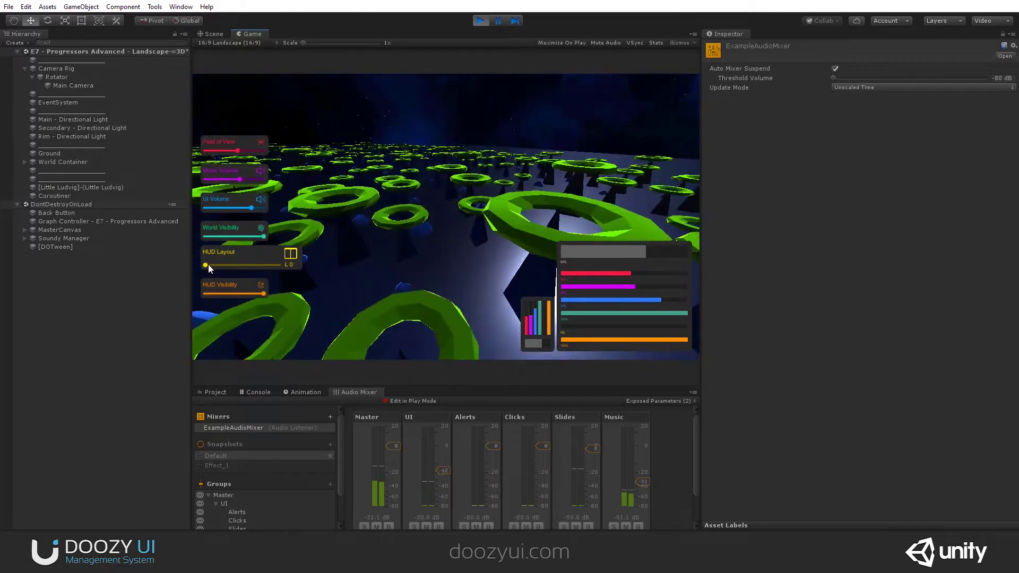
drag(205, 265, 262, 291)
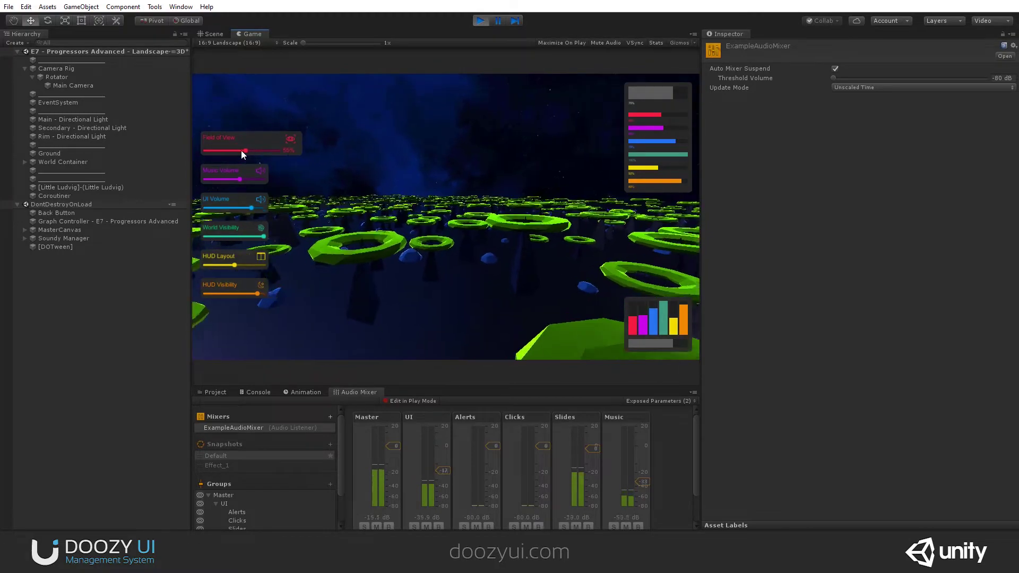
Set all six sliders, from Field of View through HUD Visibility, to their minimum in the running scene
drag(241, 151, 204, 151)
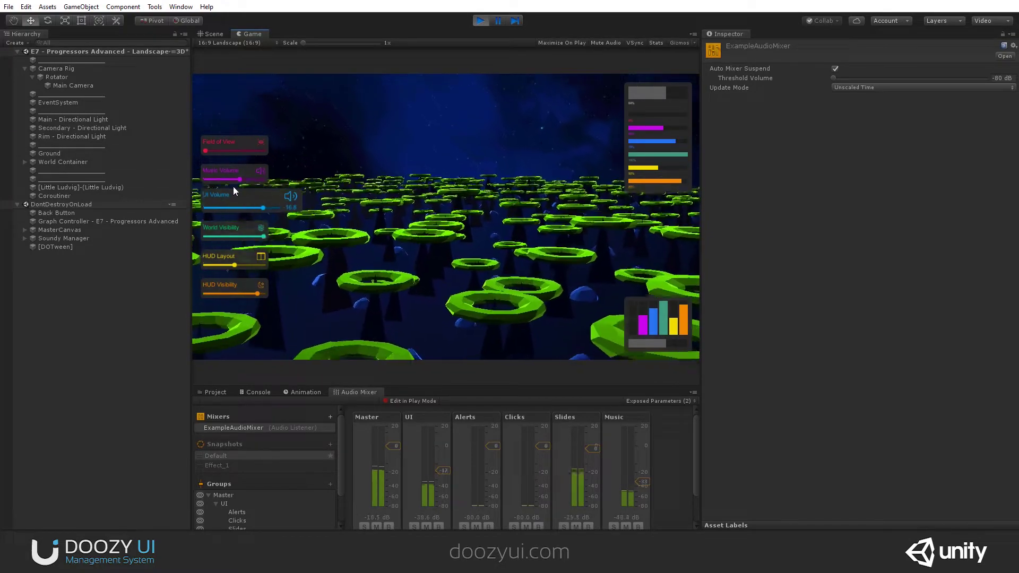
drag(241, 179, 203, 179)
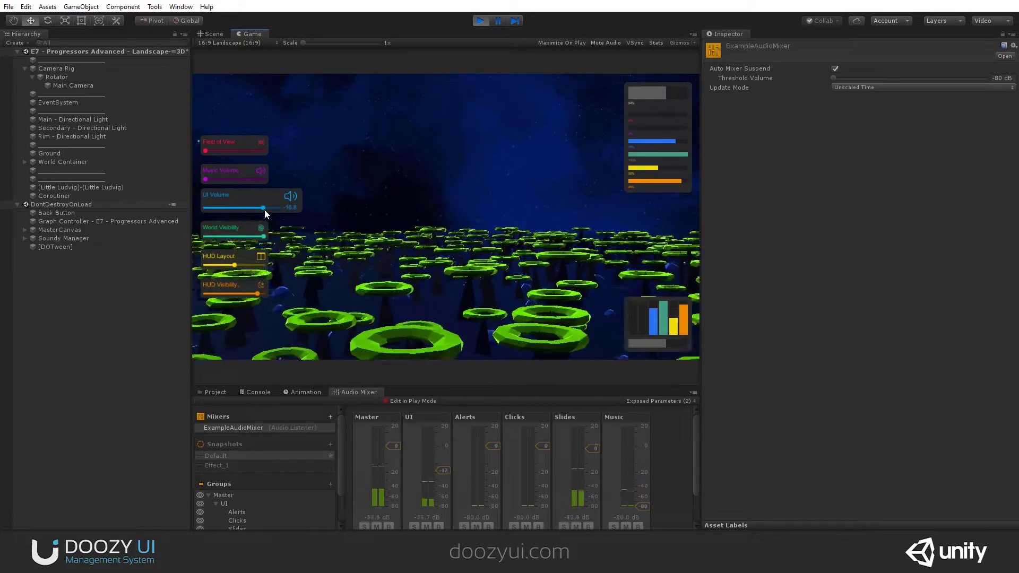
drag(263, 208, 202, 210)
drag(277, 238, 185, 229)
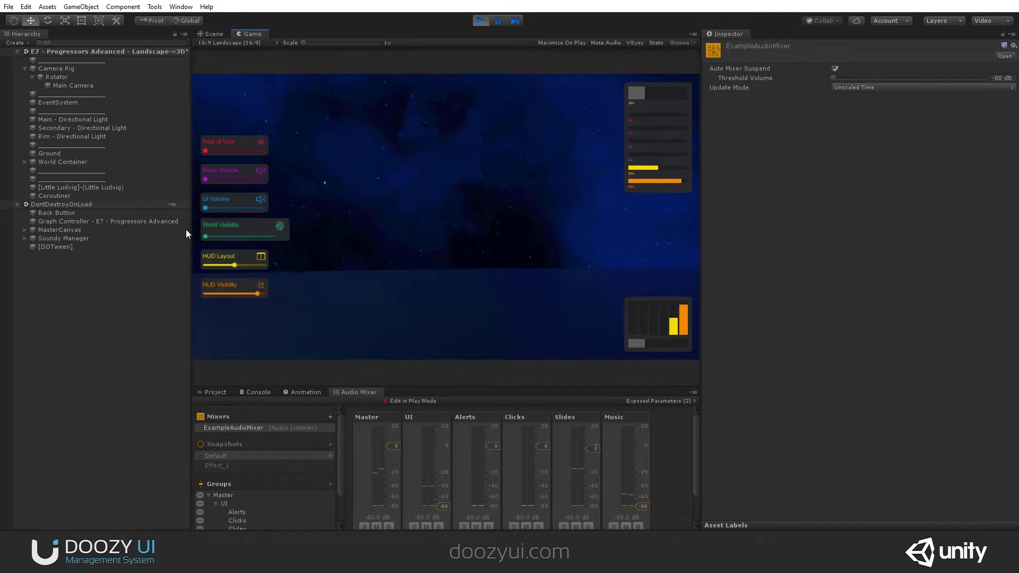
drag(234, 265, 182, 268)
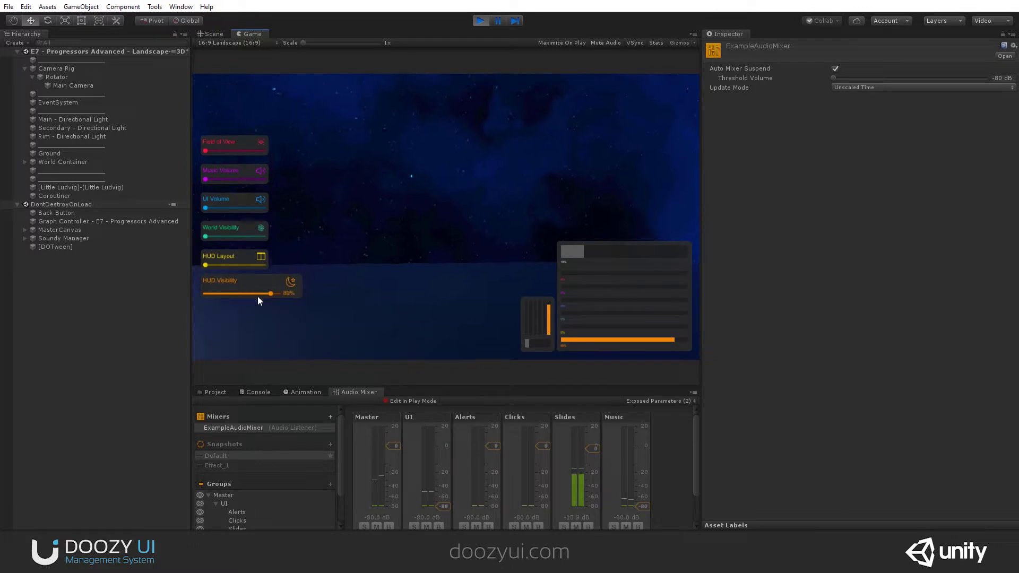
drag(267, 292, 184, 295)
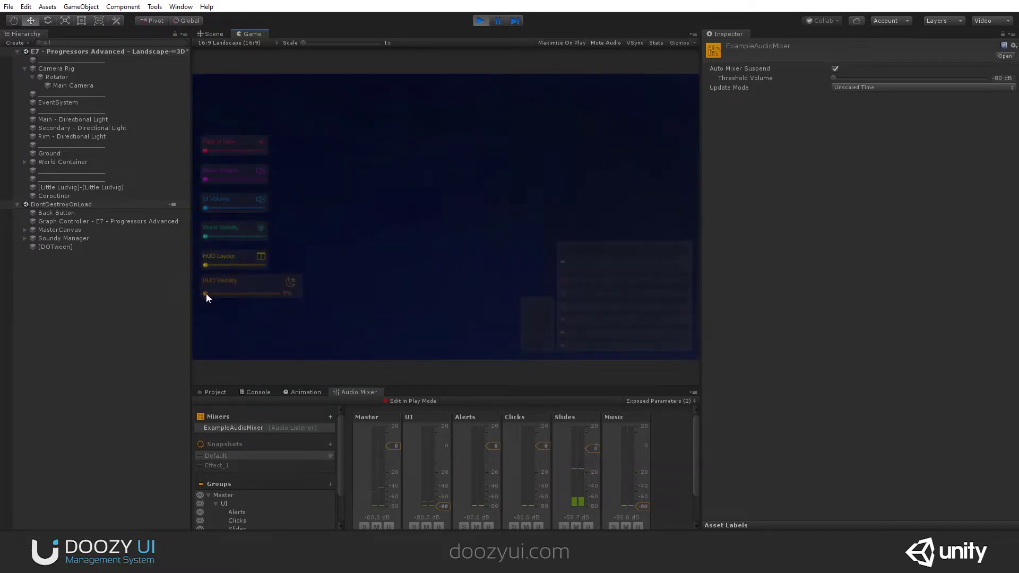
Raise all the sliders to their maximum except HUD Layout, which goes to about 75%
drag(206, 294, 263, 296)
drag(207, 266, 340, 248)
drag(206, 236, 257, 266)
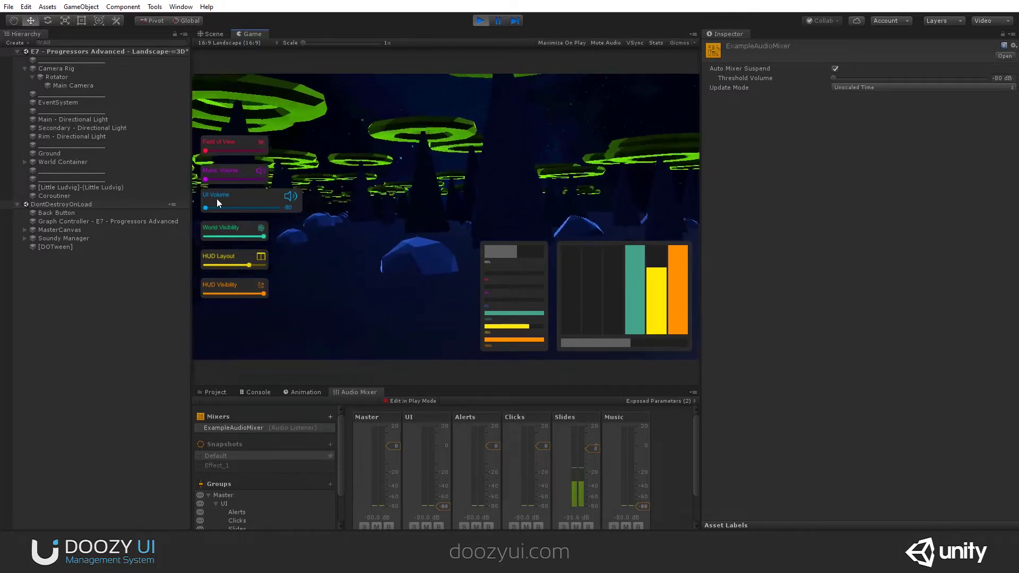
drag(257, 210, 279, 208)
drag(205, 180, 296, 185)
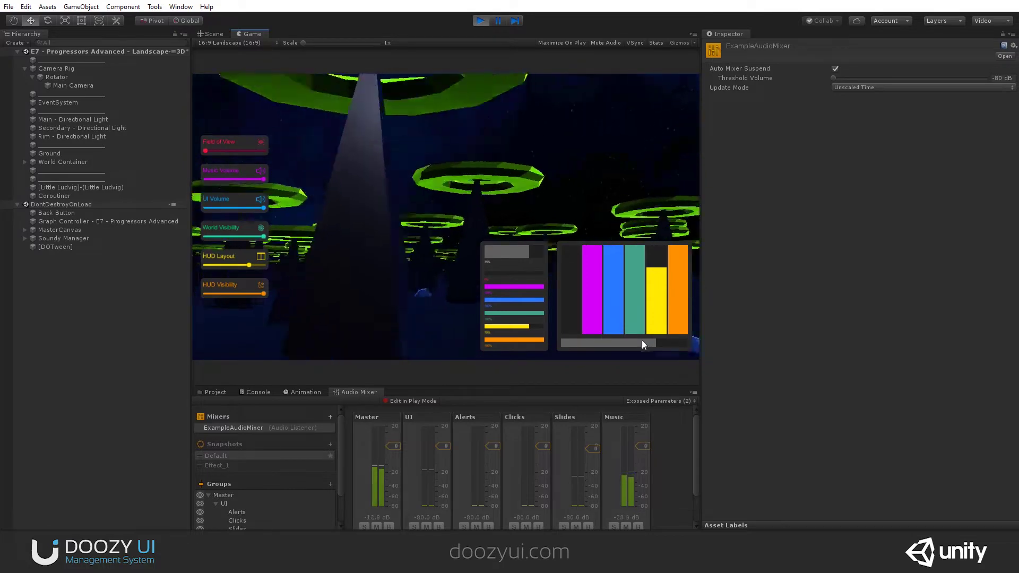
drag(206, 151, 289, 156)
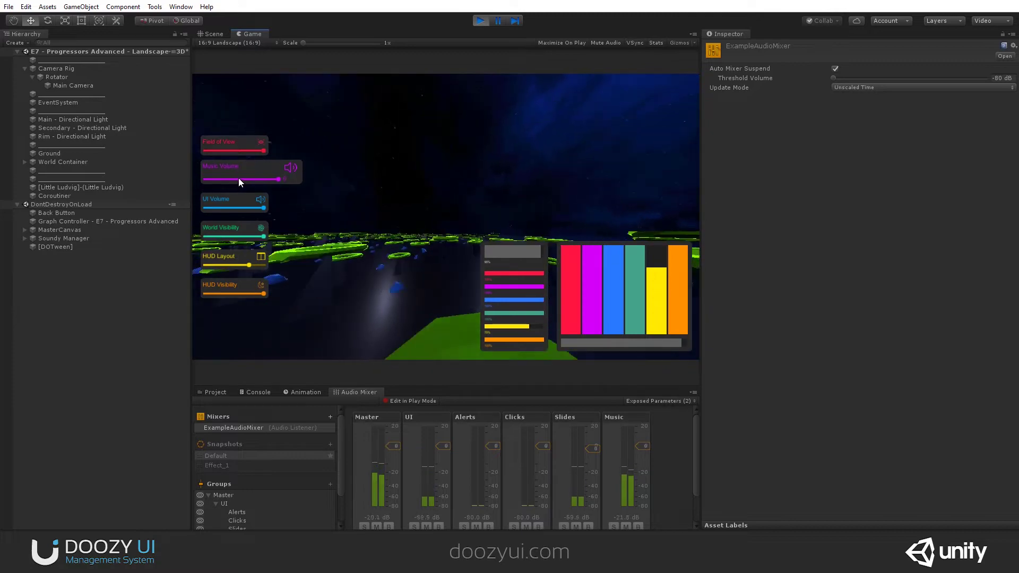
Reduce the Music Volume and Field of View sliders, and stop Play mode
drag(280, 179, 256, 182)
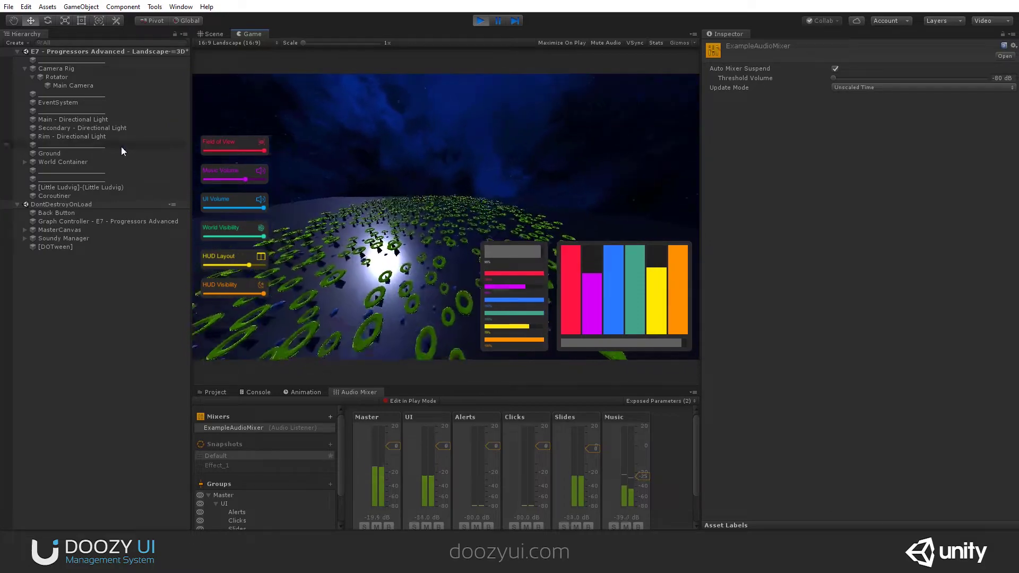
click(234, 152)
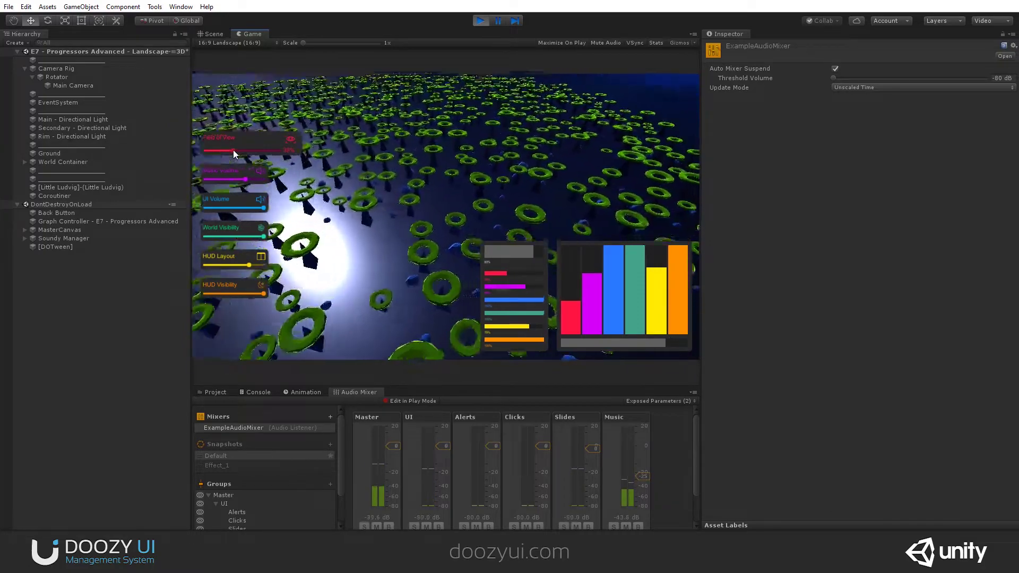
drag(235, 150, 226, 148)
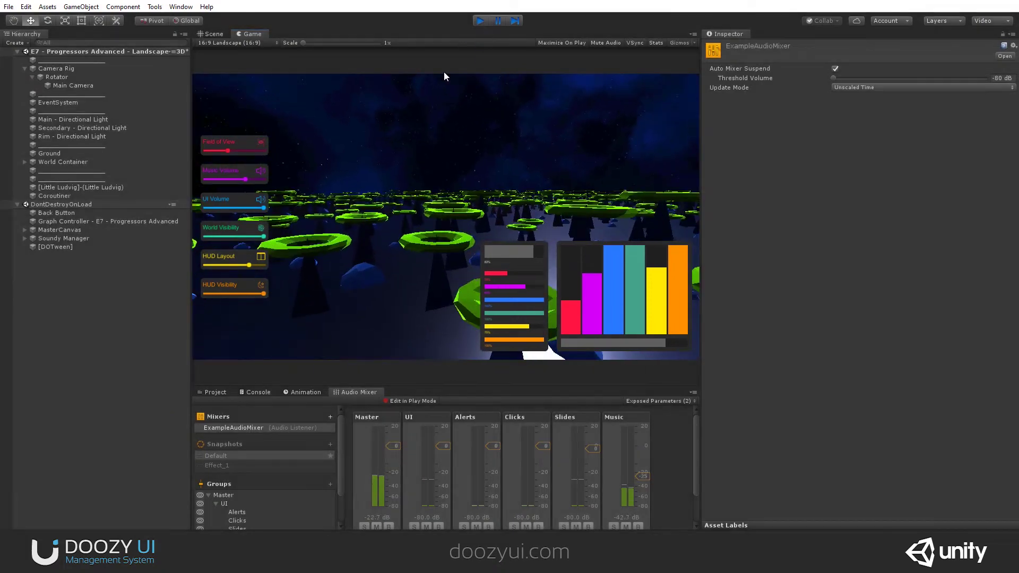
key(ctrl+p)
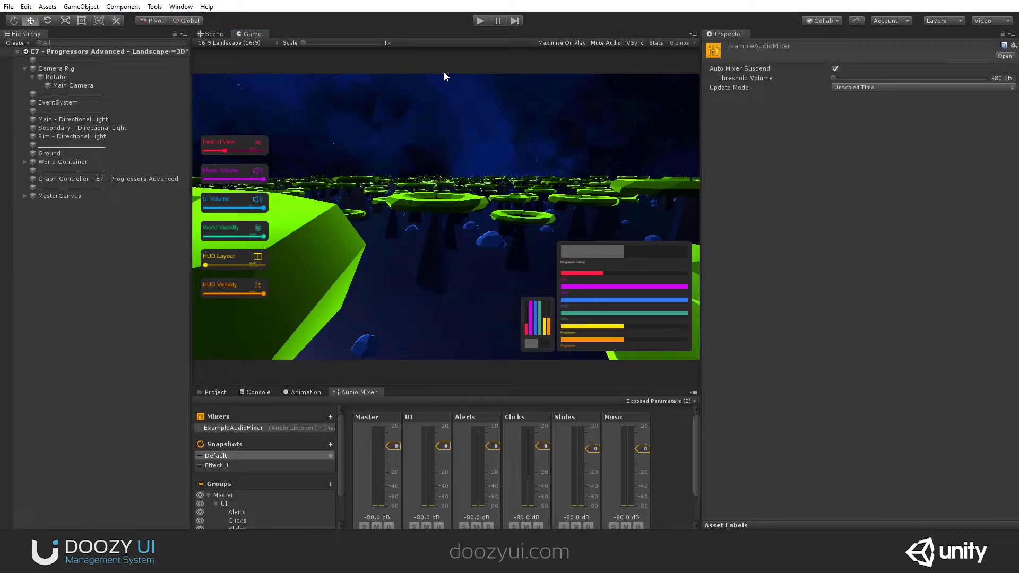
Examine Camera Rig's looping animation keyframes at the start of the timeline, and inspect Main Camera
click(50, 67)
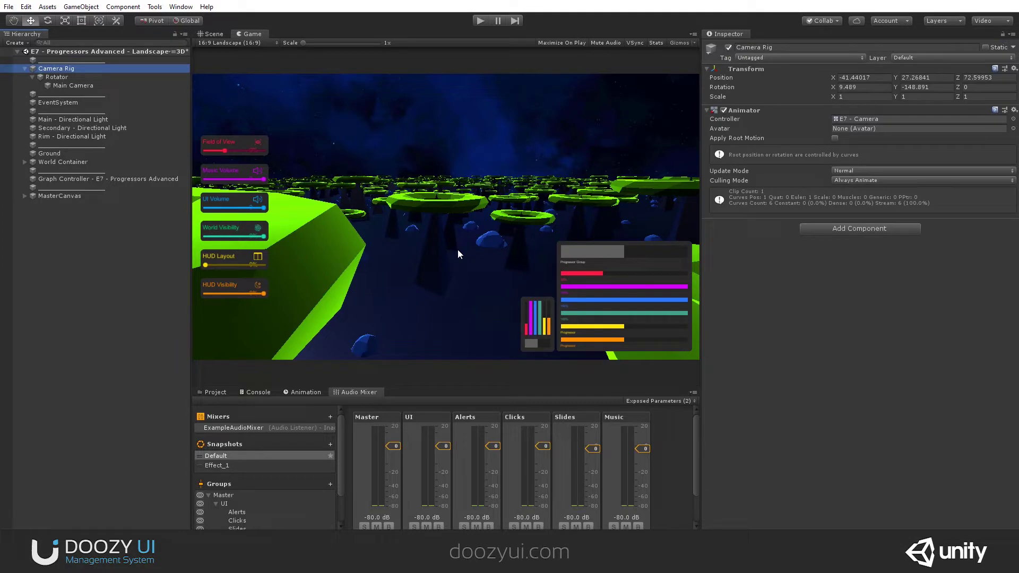
click(303, 392)
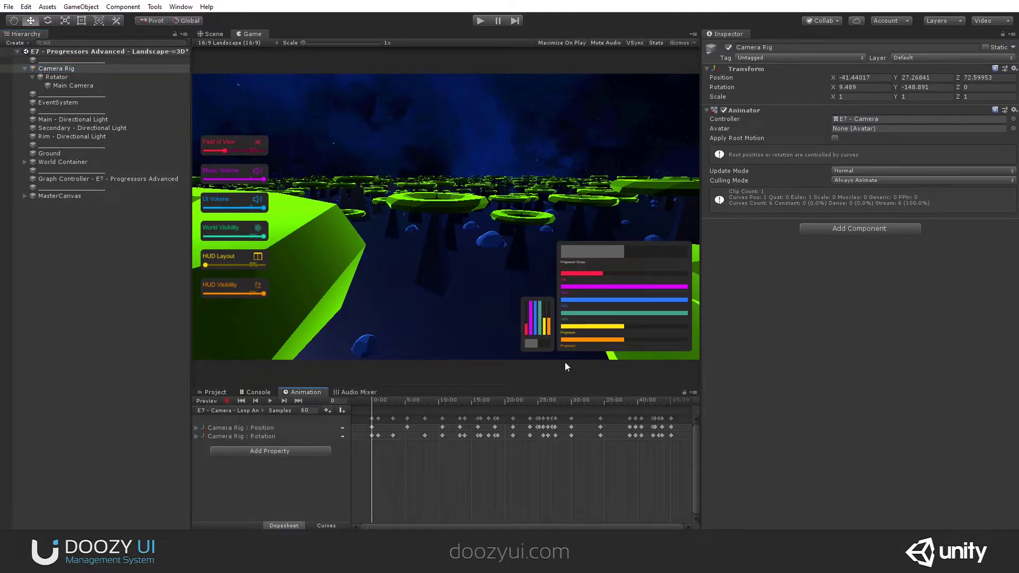
mouse_move(374, 400)
mouse_down()
mouse_move(671, 413)
mouse_move(368, 408)
mouse_move(650, 424)
mouse_move(670, 421)
mouse_move(368, 406)
mouse_up()
click(72, 85)
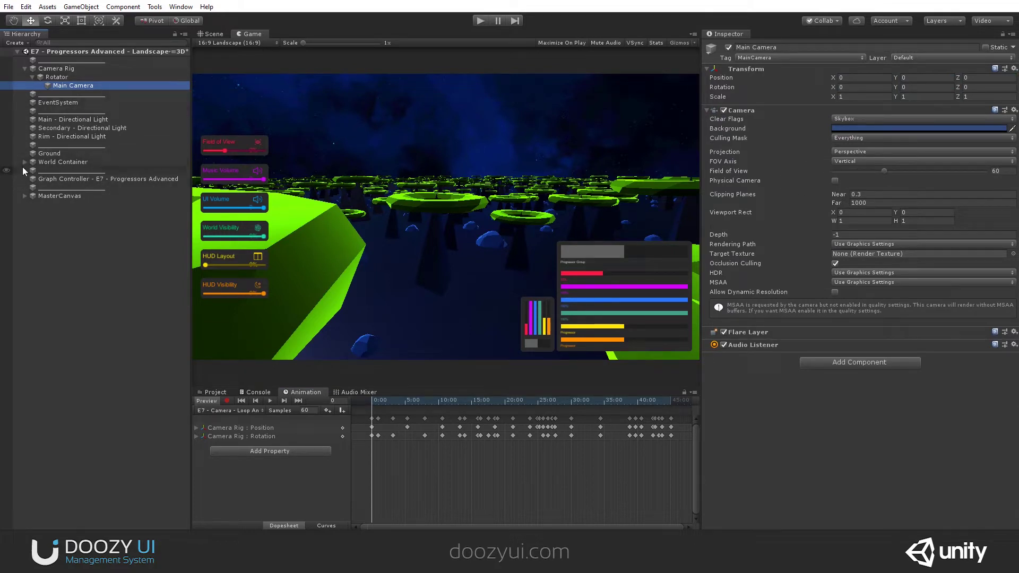
Reveal the animated sliders nested under MasterCanvas > View - MainMenu > HUD Layout Controller, and widen the hierarchy to show their full names
click(24, 196)
click(32, 213)
click(40, 221)
click(48, 230)
drag(191, 212, 226, 213)
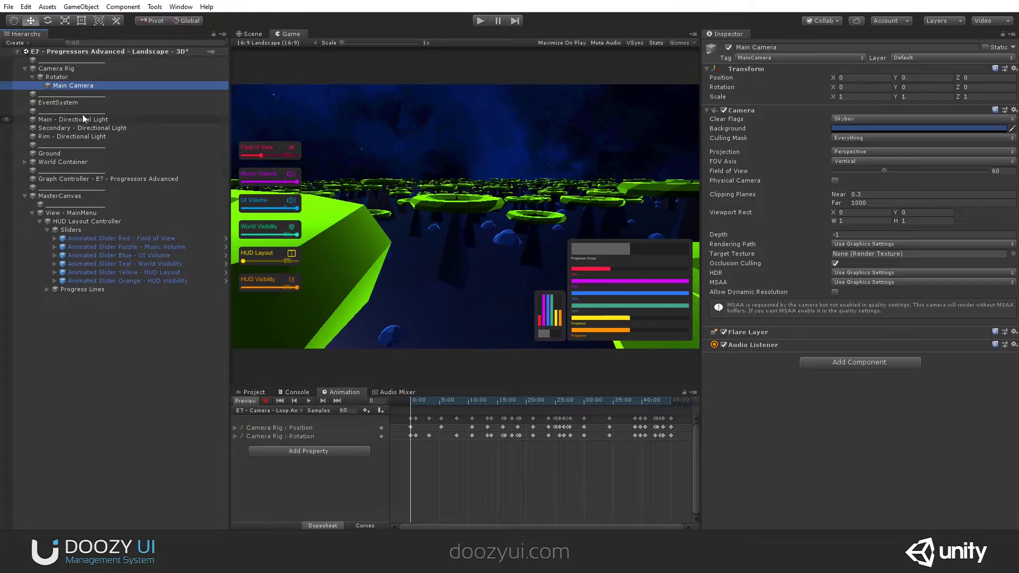
Preview the Field of View slider's animation at frame 50, inspecting the expanded slider closely in the game view
click(75, 238)
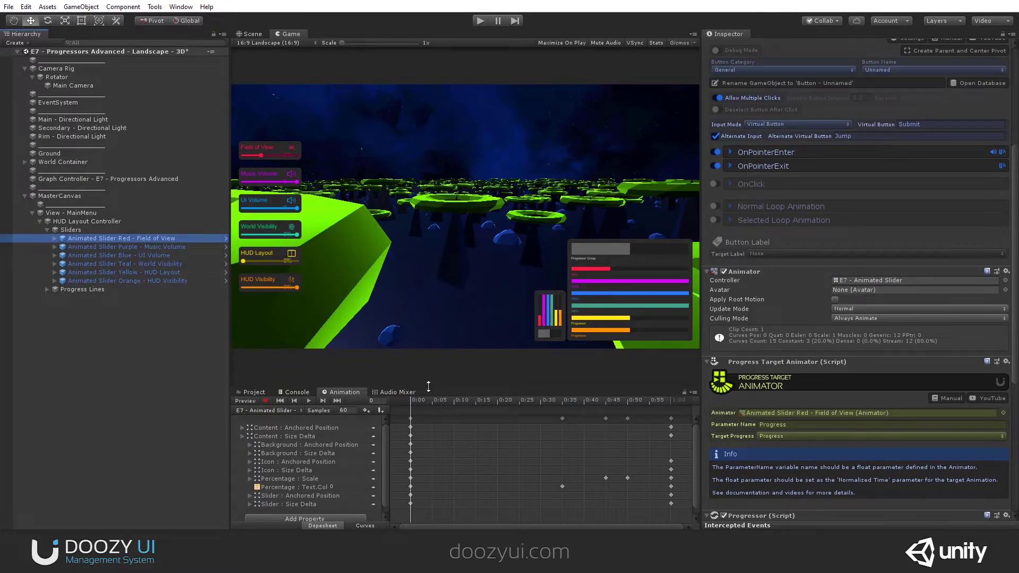
drag(412, 404, 627, 409)
scroll(275, 155, up, 5)
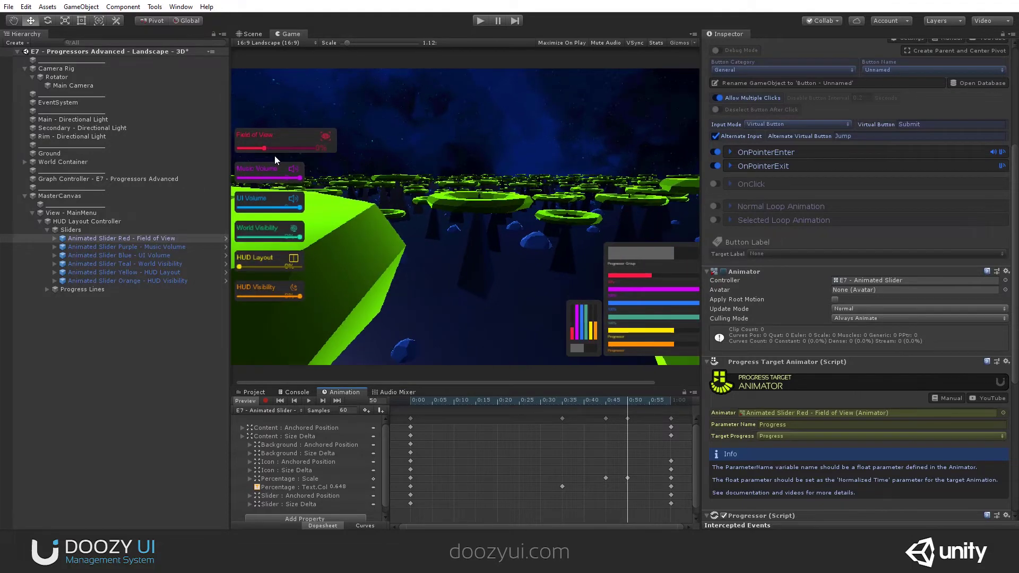
scroll(347, 154, down, 5)
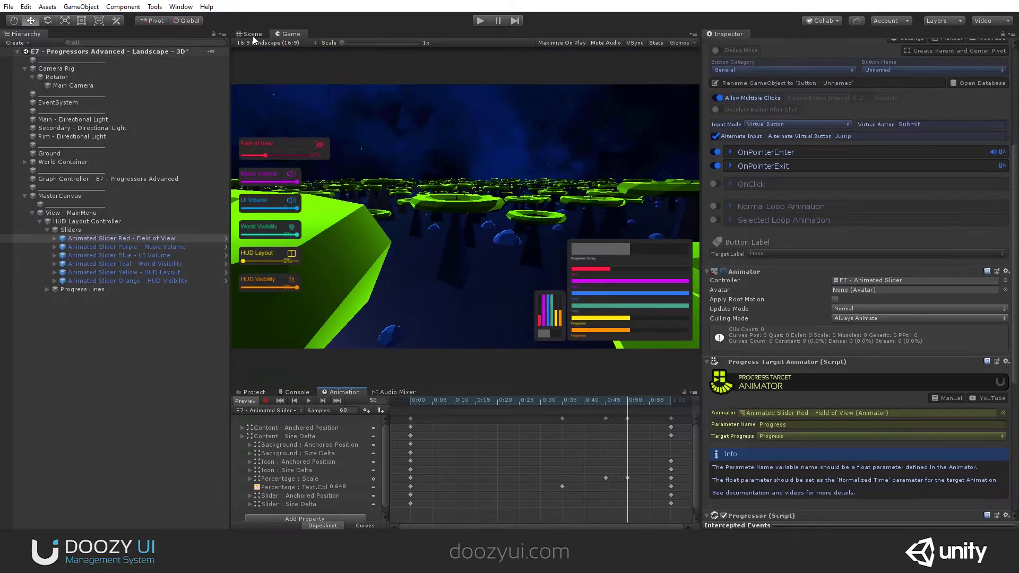
Frame the Field of View slider in the 2D scene view and scrub its animation back to frame 0
click(252, 34)
key(f)
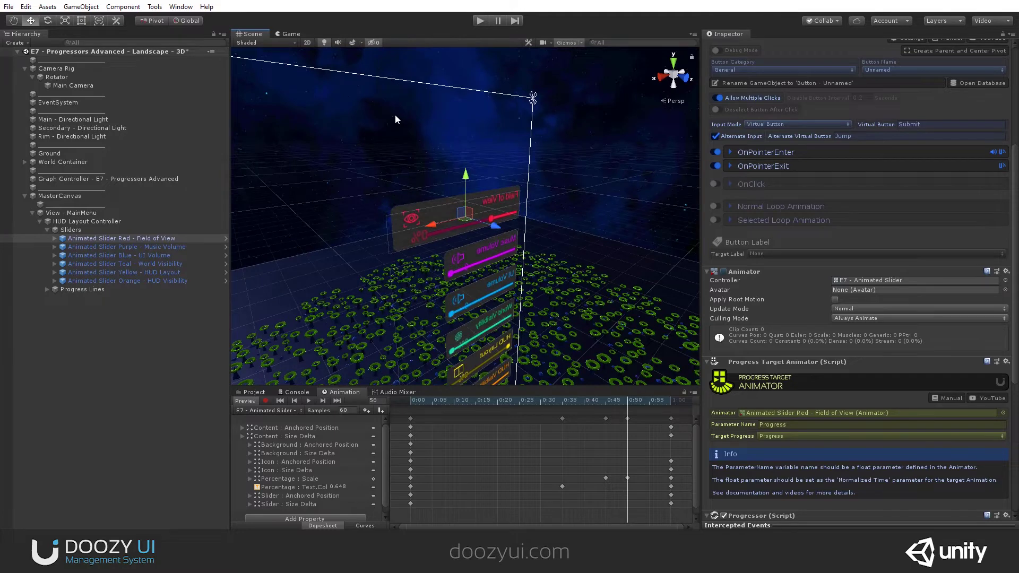
alt+drag(392, 117, 317, 41)
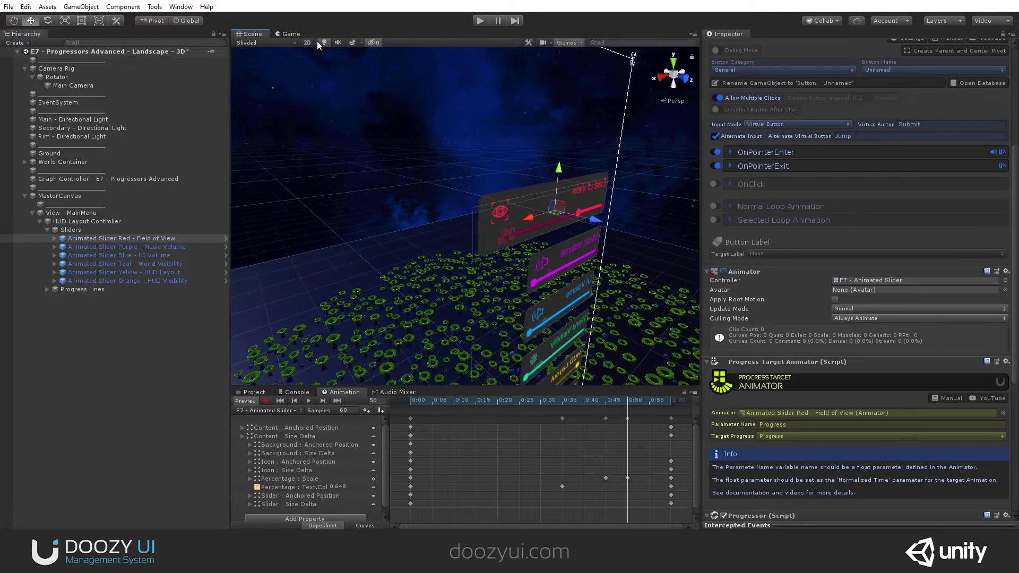
click(307, 42)
middle_drag(460, 145, 462, 120)
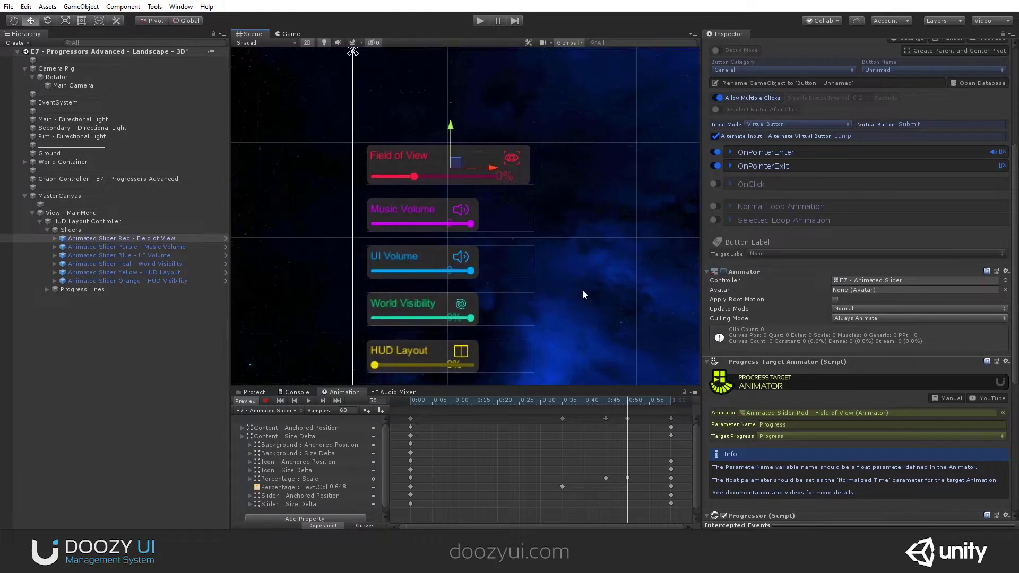
drag(605, 409, 389, 401)
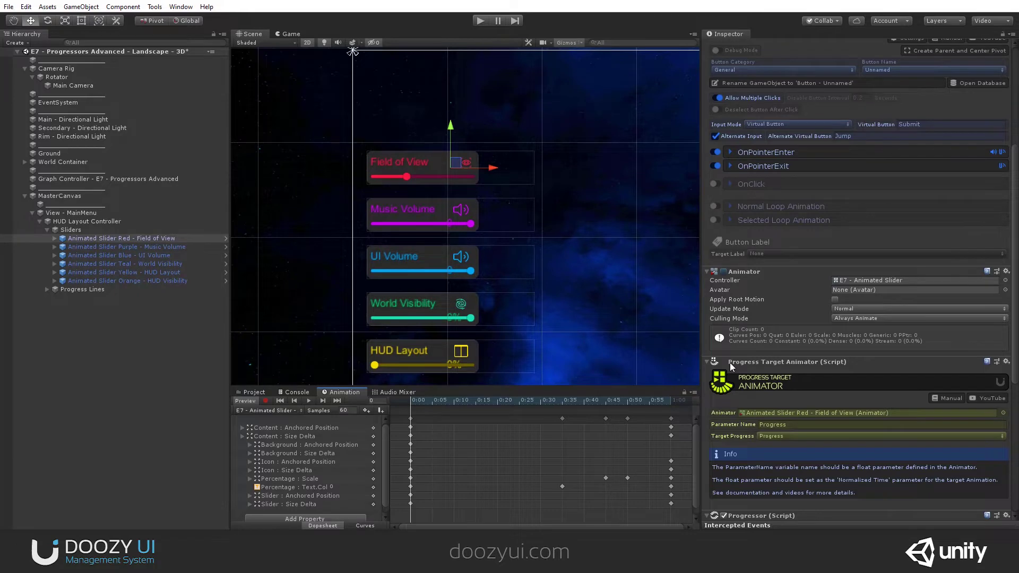
Examine the Field of View slider's animator target and Progressor, plus the Unity event its UI Button triggers on pointer enter
scroll(769, 370, down, 5)
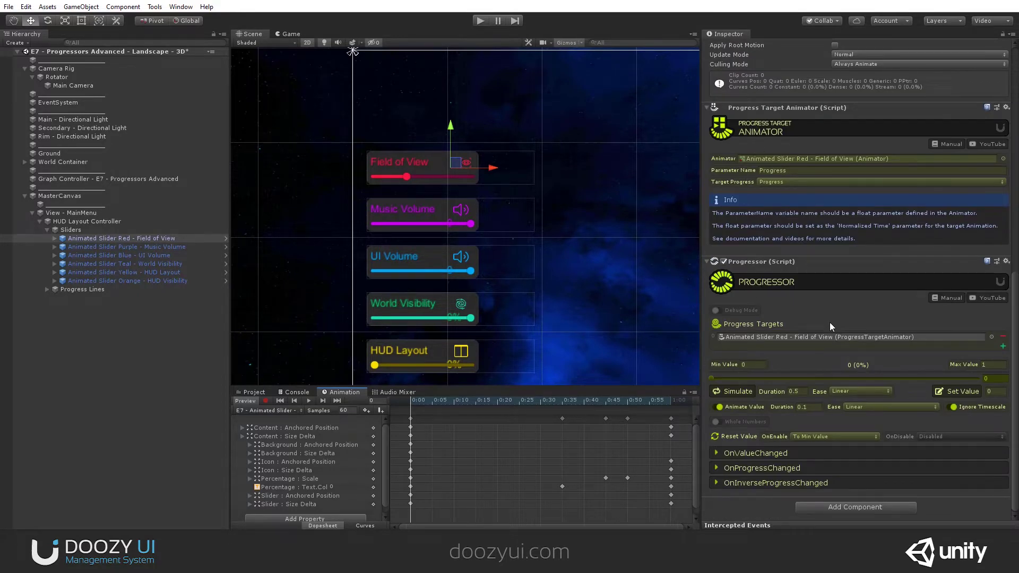
scroll(829, 325, up, 9)
click(781, 342)
scroll(967, 276, down, 4)
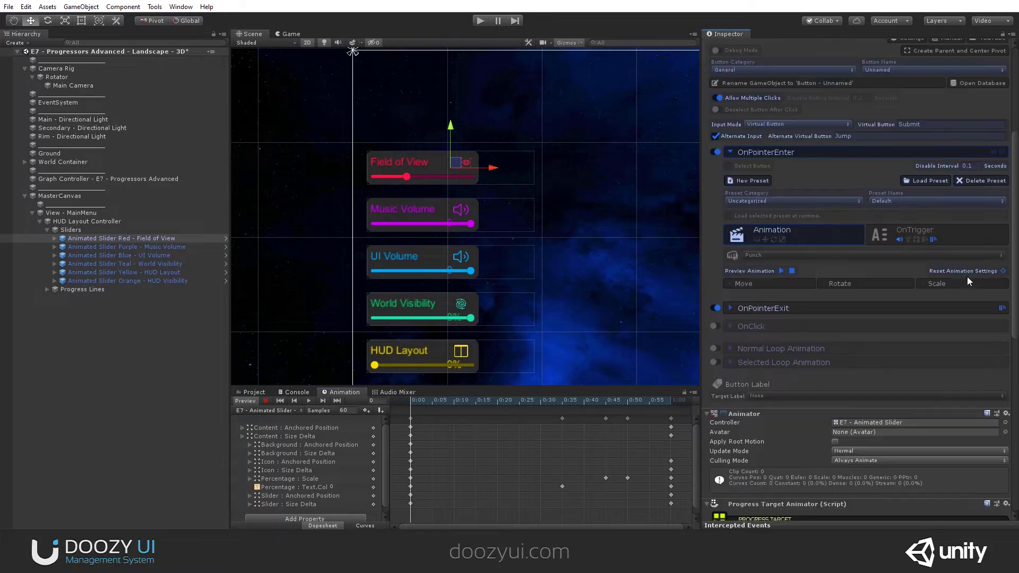
click(960, 206)
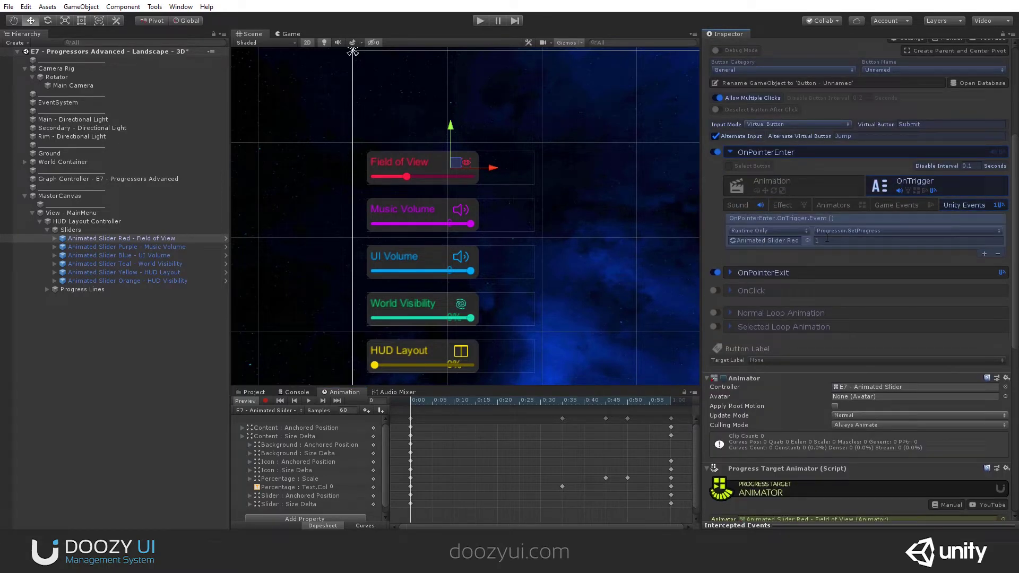
scroll(801, 293, down, 7)
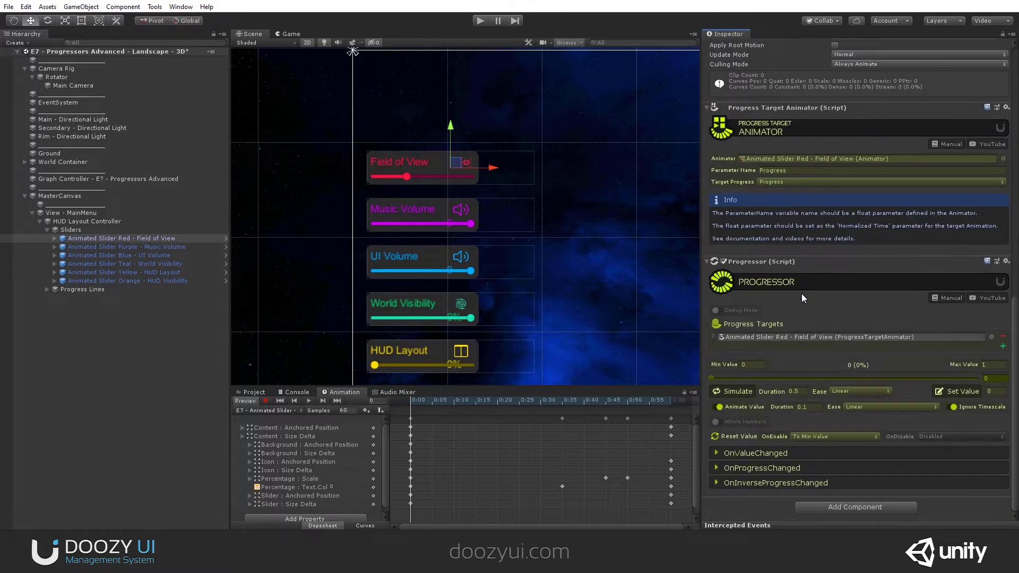
mouse_move(709, 378)
mouse_down()
mouse_move(950, 379)
mouse_move(699, 378)
mouse_up()
scroll(871, 301, up, 10)
scroll(871, 301, up, 3)
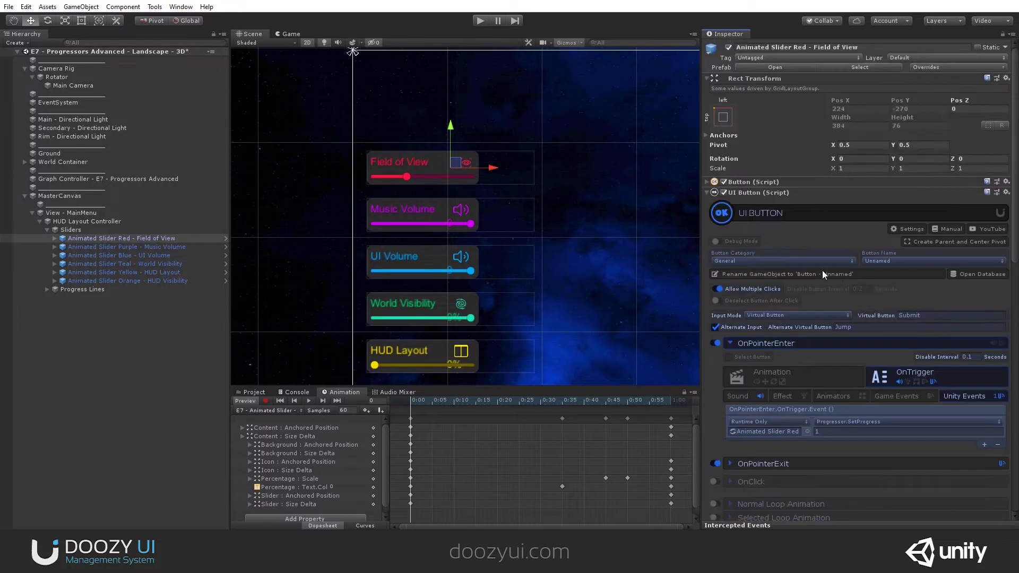
scroll(778, 235, down, 15)
Inspect the Slider object inside the Field of View slider, relating its Progressor targets to the progress bars across the HUD
click(54, 238)
click(91, 289)
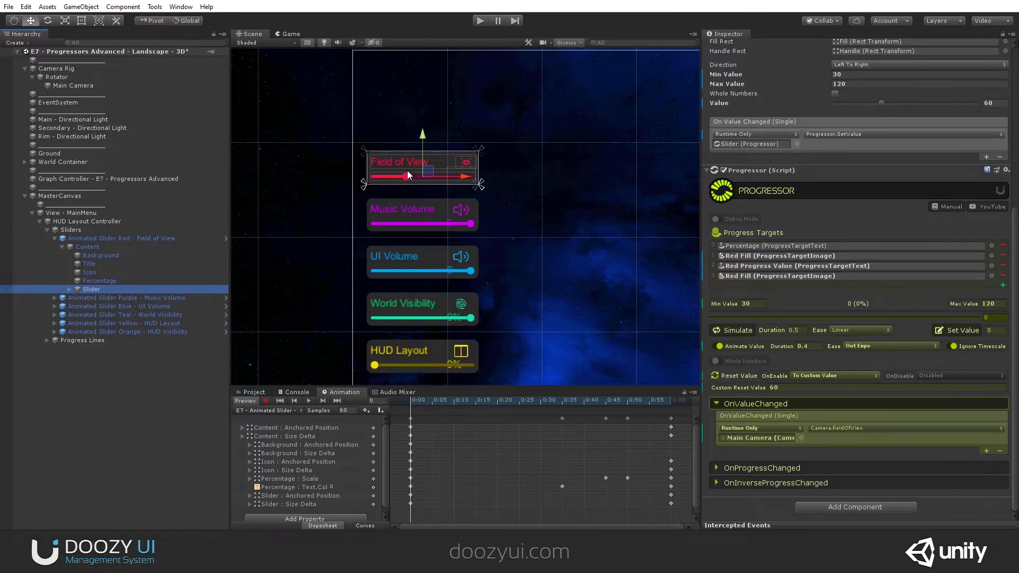
middle_drag(605, 234, 441, 196)
scroll(458, 171, down, 5)
scroll(480, 274, up, 5)
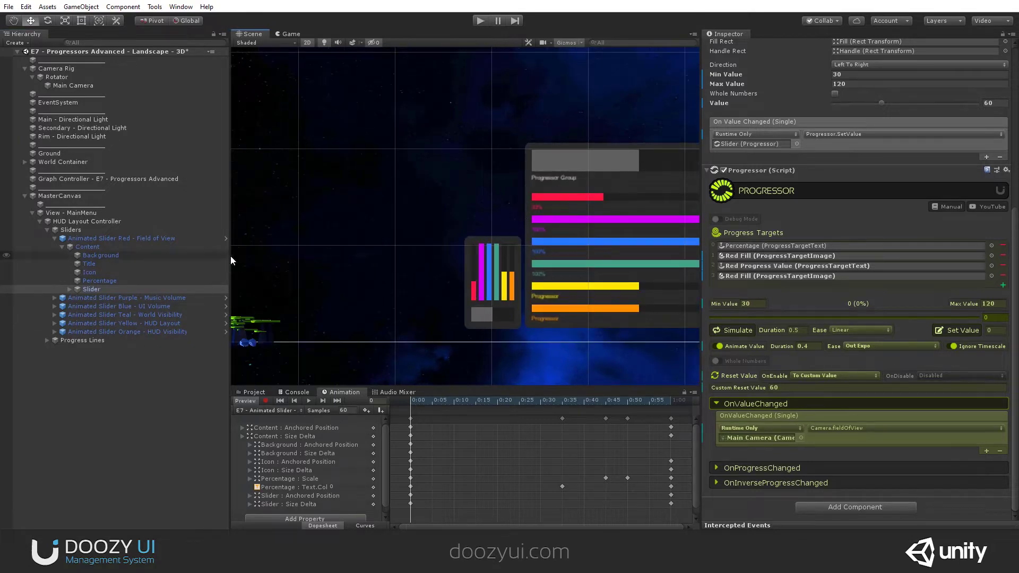
scroll(478, 212, down, 5)
middle_drag(311, 177, 657, 227)
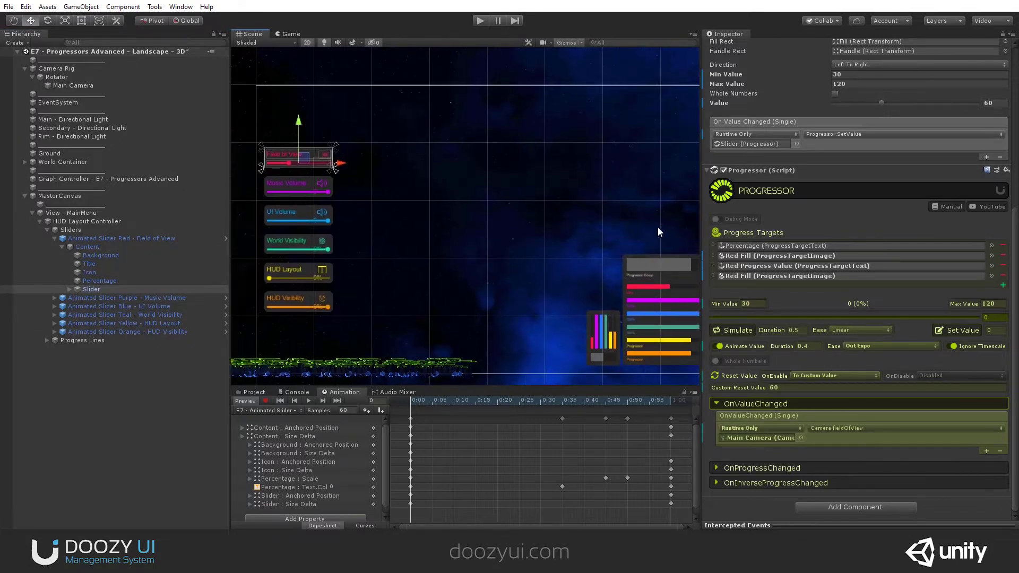
middle_drag(514, 252, 371, 188)
scroll(537, 228, up, 2)
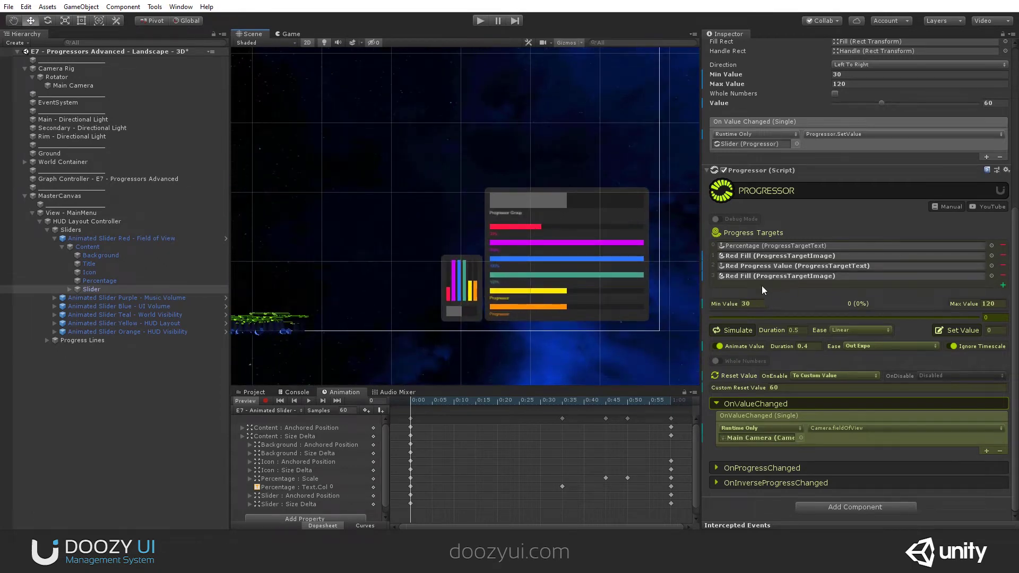
Run the Field of View Progressor to 76.1, check the progress bars in the game view, and move it to 77.5 in the scene view
drag(757, 320, 848, 327)
click(291, 35)
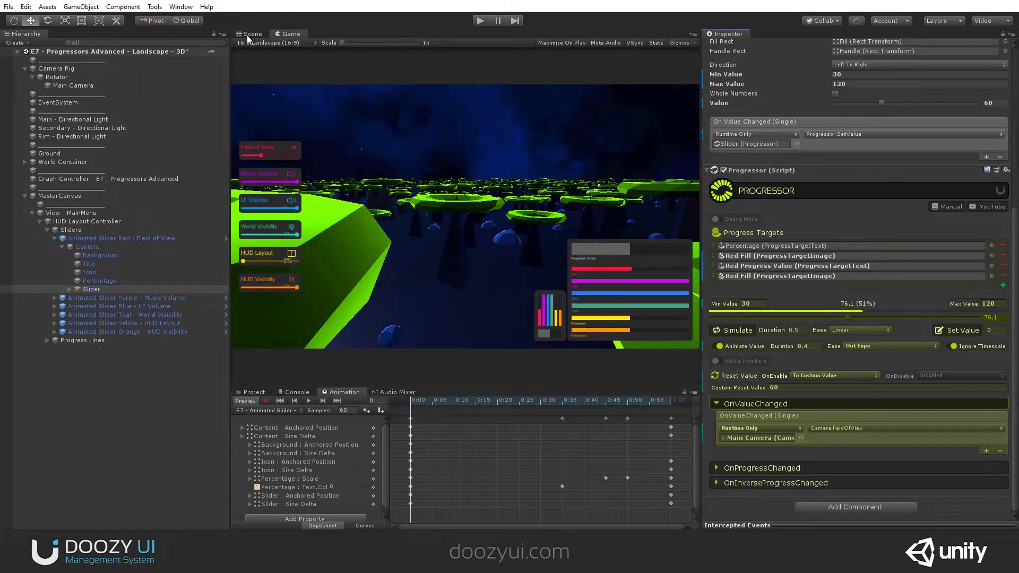
click(249, 34)
scroll(461, 212, down, 3)
mouse_move(838, 319)
mouse_down()
mouse_move(797, 323)
mouse_move(851, 325)
mouse_up()
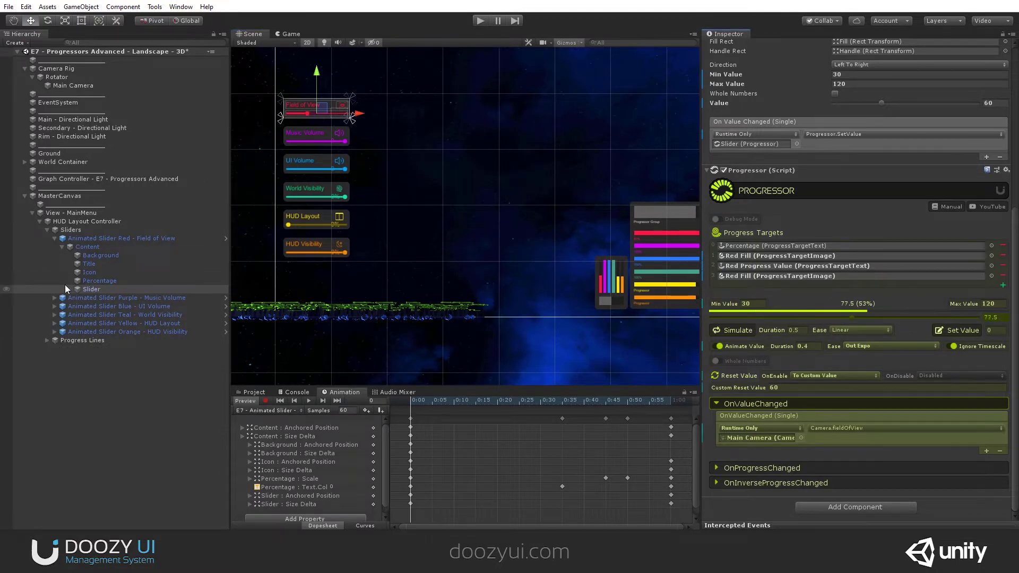
Collapse the Field of View slider and inspect the Slider object inside the Music Volume slider
click(54, 239)
click(54, 246)
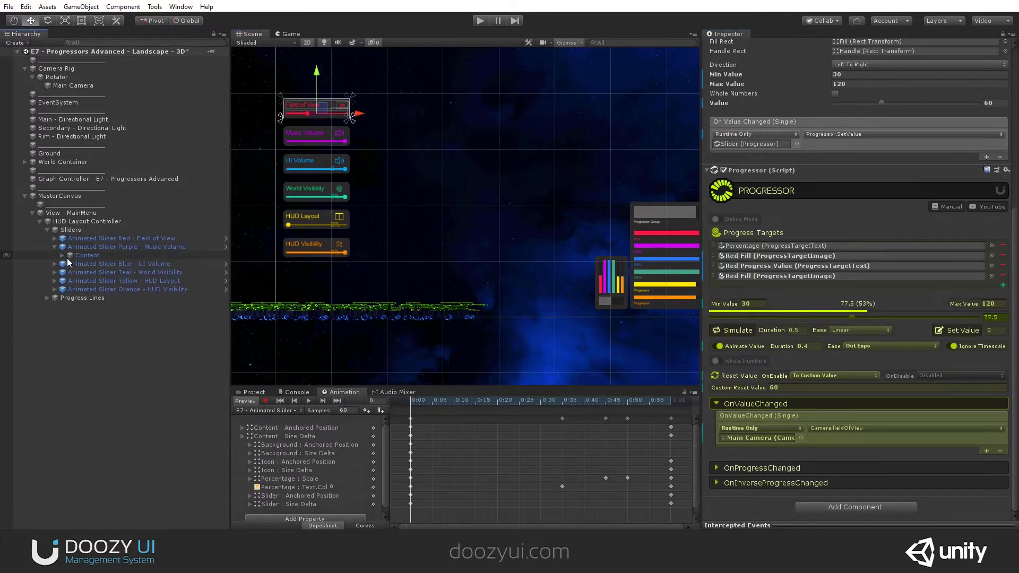
click(62, 256)
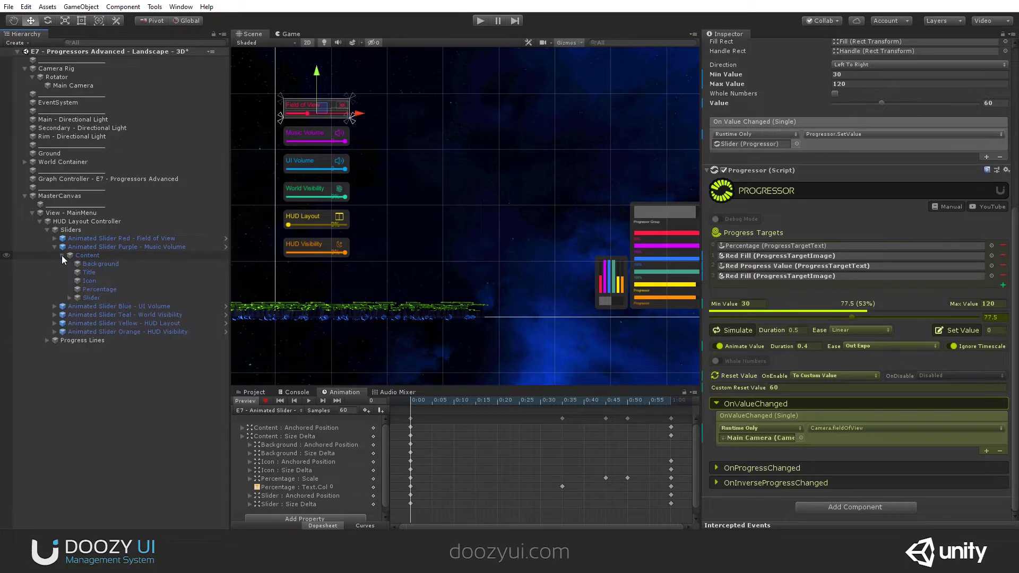
click(96, 298)
scroll(320, 105, up, 2)
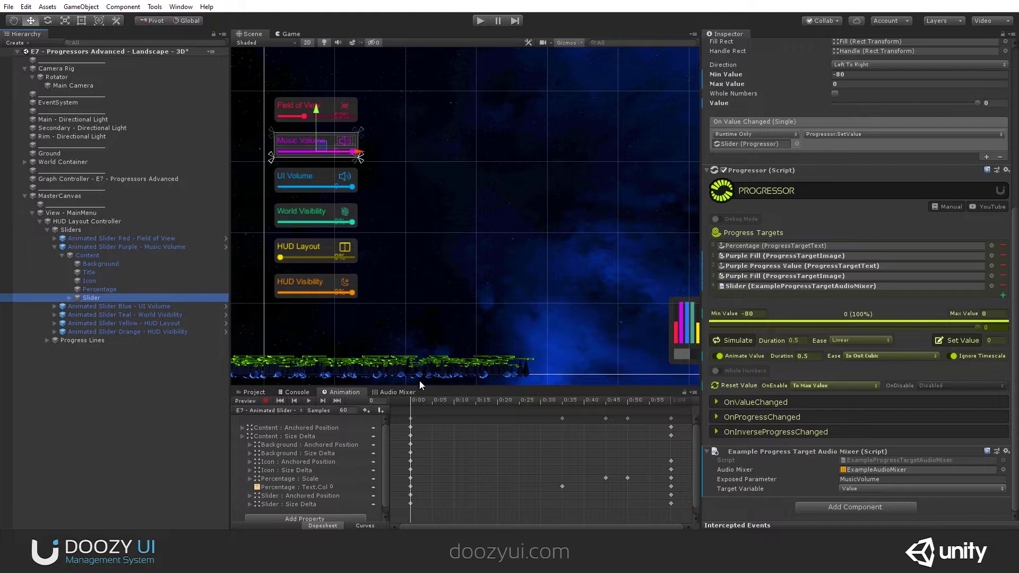
Show the Audio Mixer and test the Music Volume Progressor, ending at its maximum value of 0
click(403, 392)
drag(851, 330, 1008, 329)
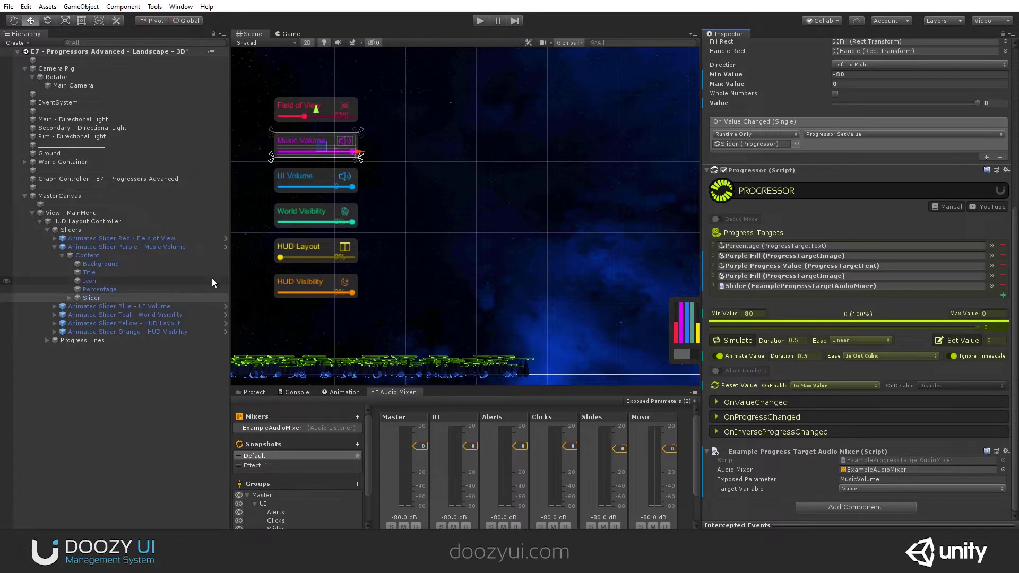
drag(938, 104, 981, 104)
Collapse the Music Volume slider and inspect the UI Volume slider's Slider object, locating its audio mixer progress target
click(54, 246)
click(61, 256)
click(54, 255)
click(62, 264)
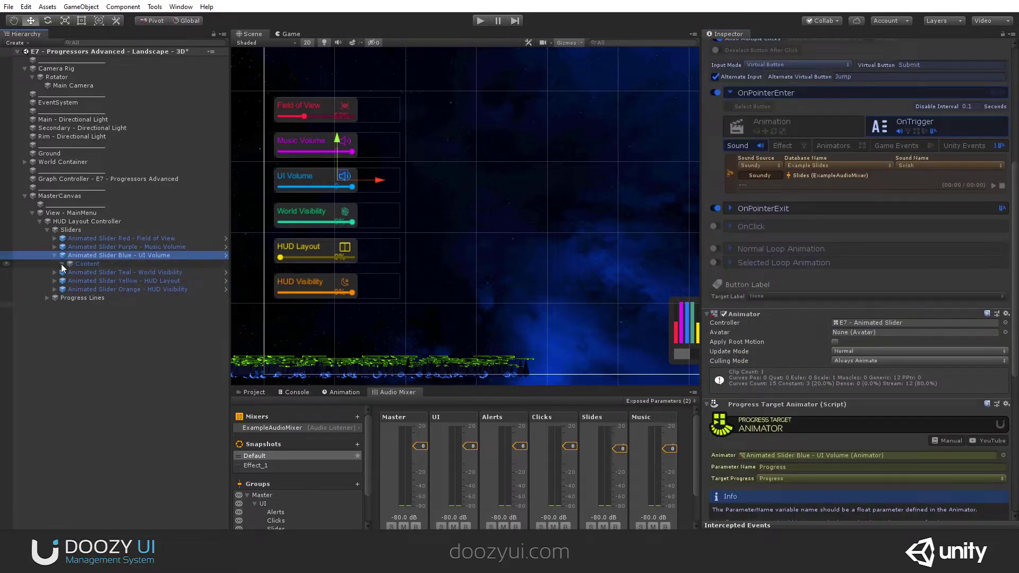
click(88, 305)
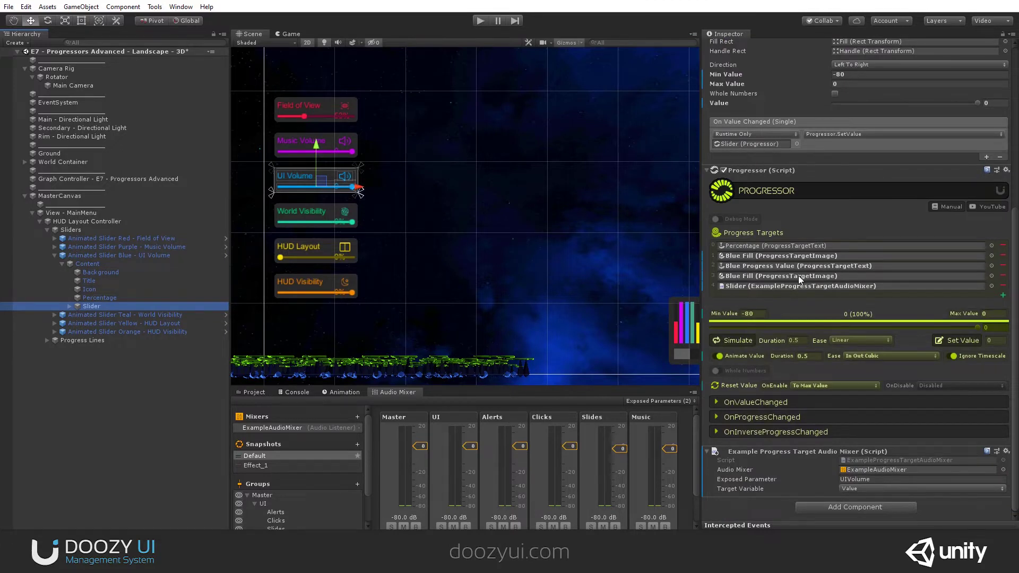
click(771, 286)
Open the Example Progress Target Audio Mixer component's script in the code editor and examine its UpdateTarget method
click(1005, 451)
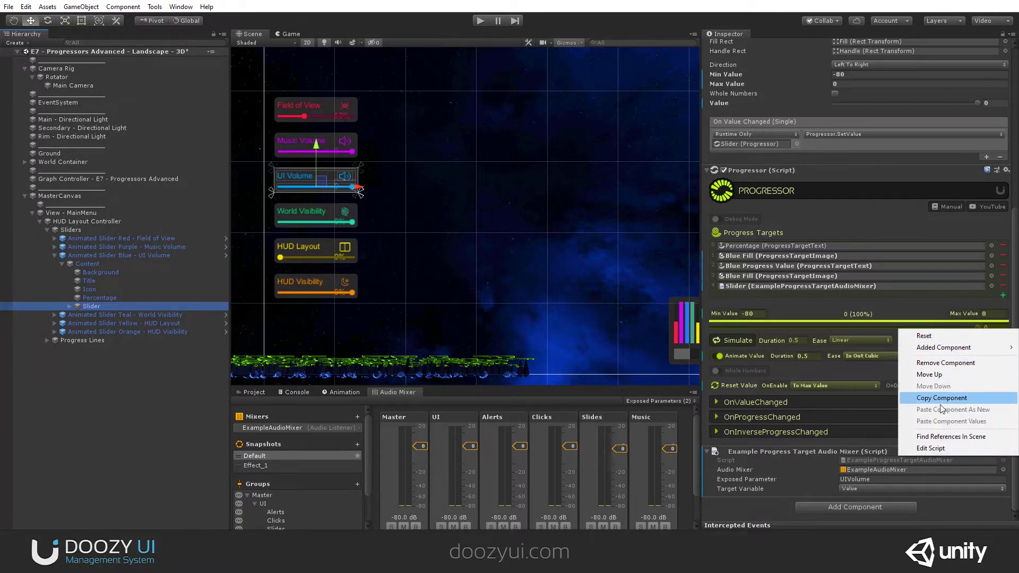
click(941, 448)
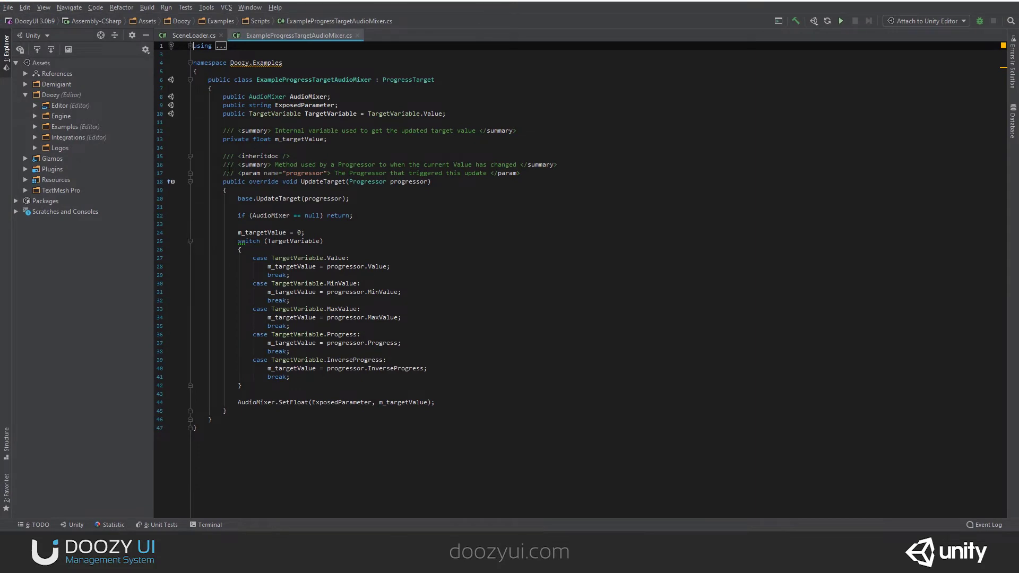
drag(223, 194, 469, 406)
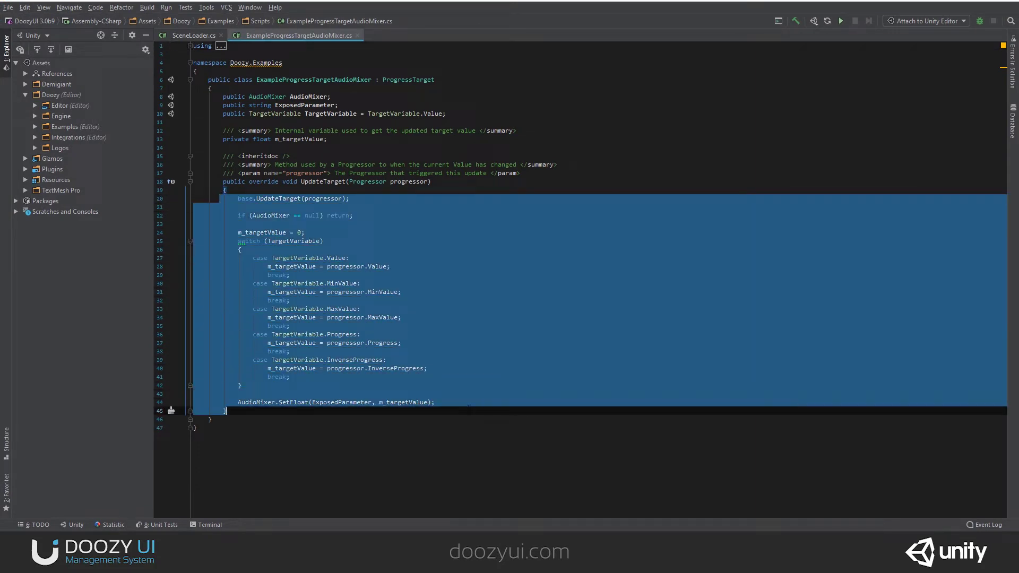
click(473, 383)
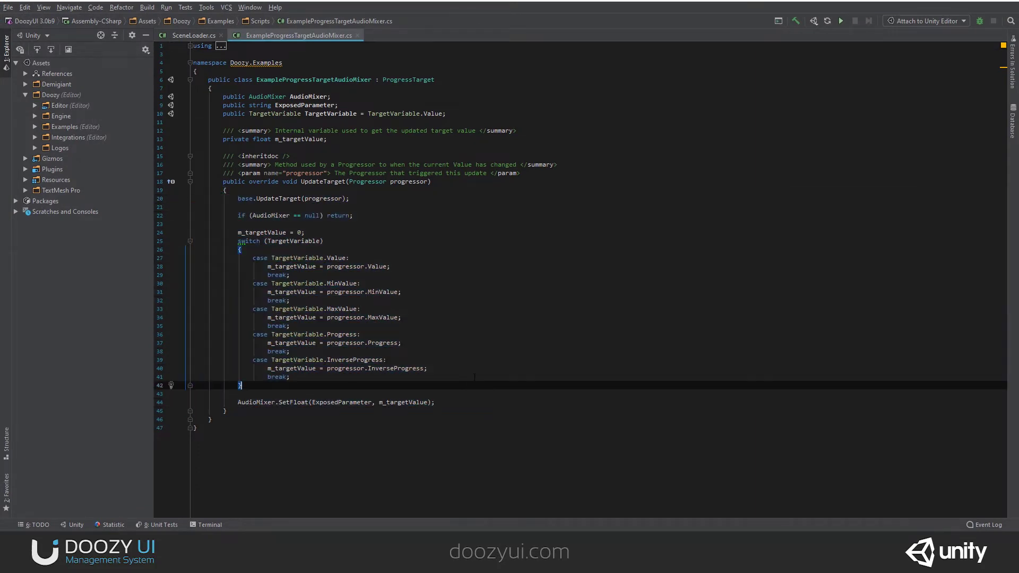
drag(223, 198, 482, 329)
click(483, 326)
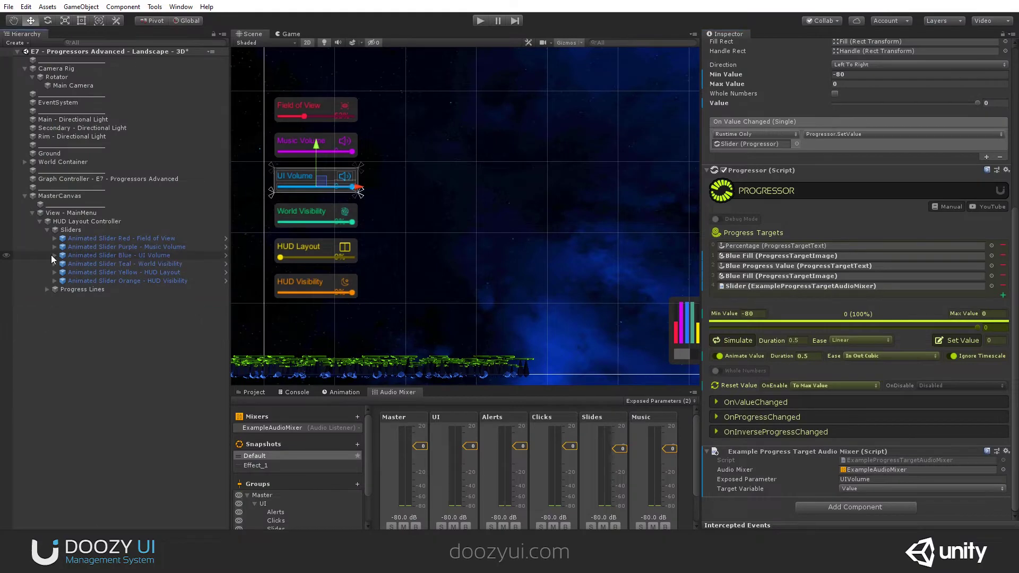
Back in Unity, inspect the Progressor on the Slider object inside the World Visibility slider
click(78, 264)
click(55, 264)
click(91, 314)
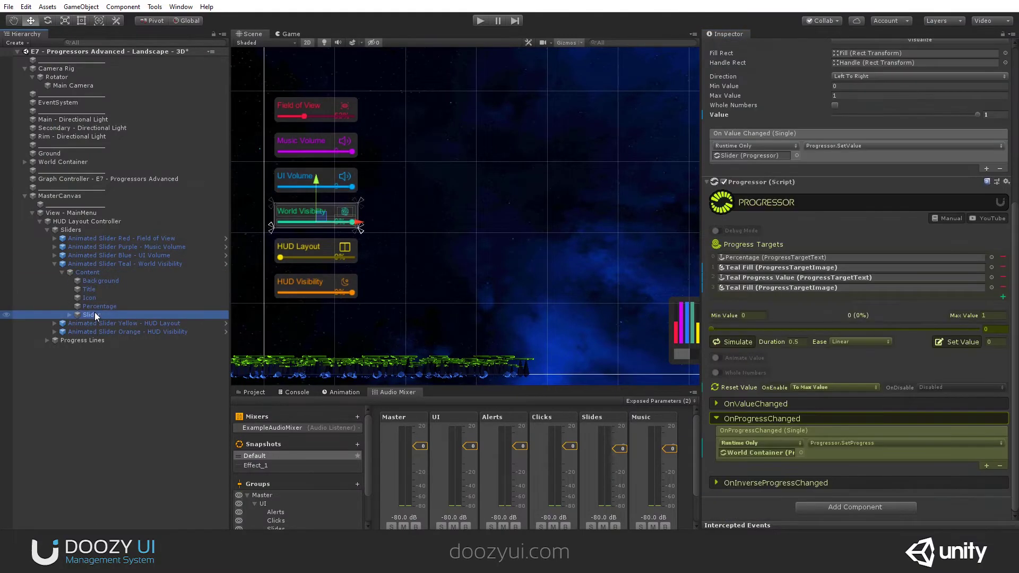
Frame World Container in the 3D scene view and review the full list of progress targets on its Progressor
click(62, 161)
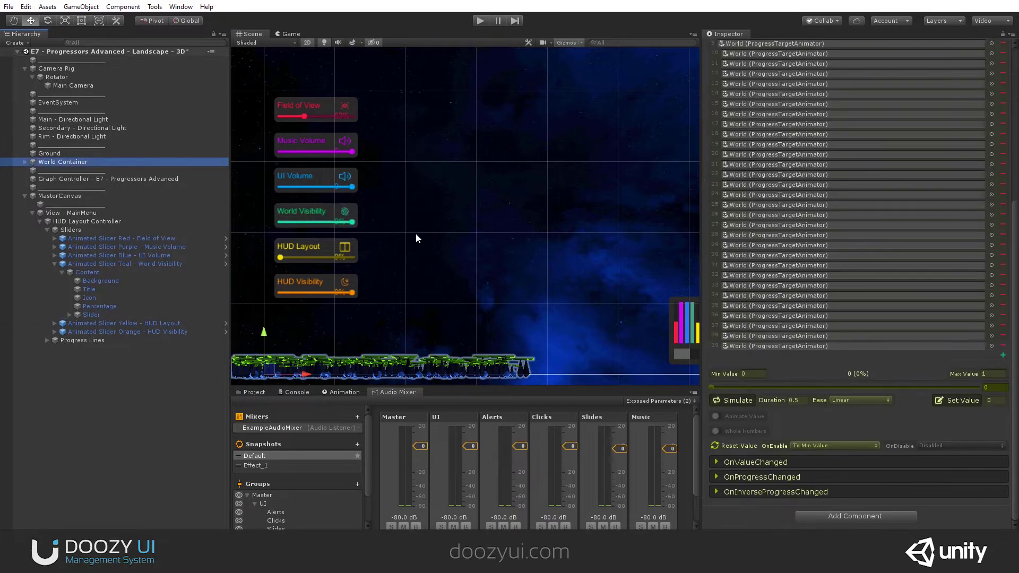
key(f)
click(307, 43)
alt+drag(398, 137, 308, 127)
scroll(804, 180, up, 10)
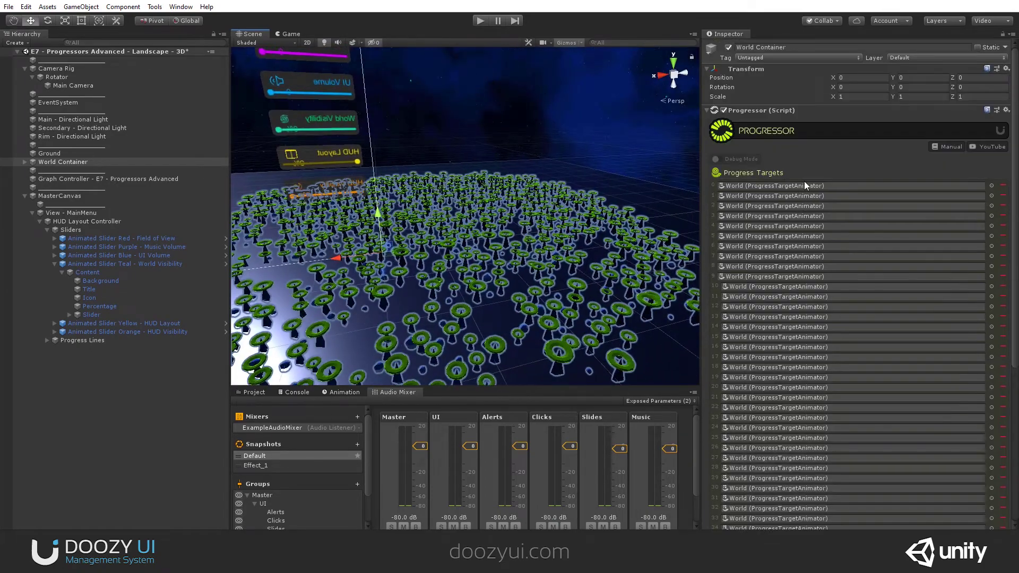
scroll(803, 180, down, 8)
Expand World Container, inspect its first World object up close, and show that object's animation keyframes
click(59, 162)
click(25, 162)
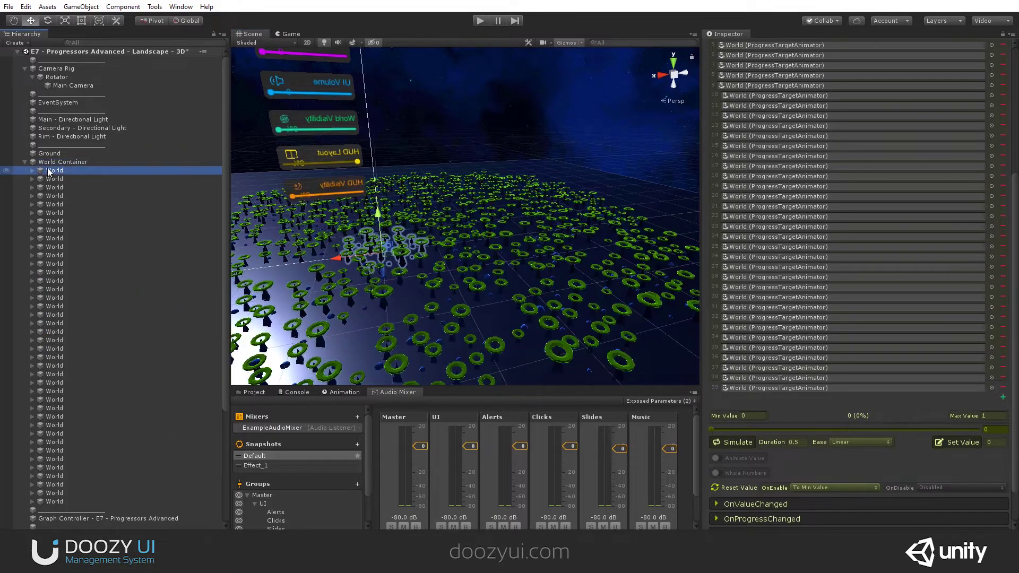
click(54, 171)
alt+drag(390, 237, 289, 223)
click(344, 392)
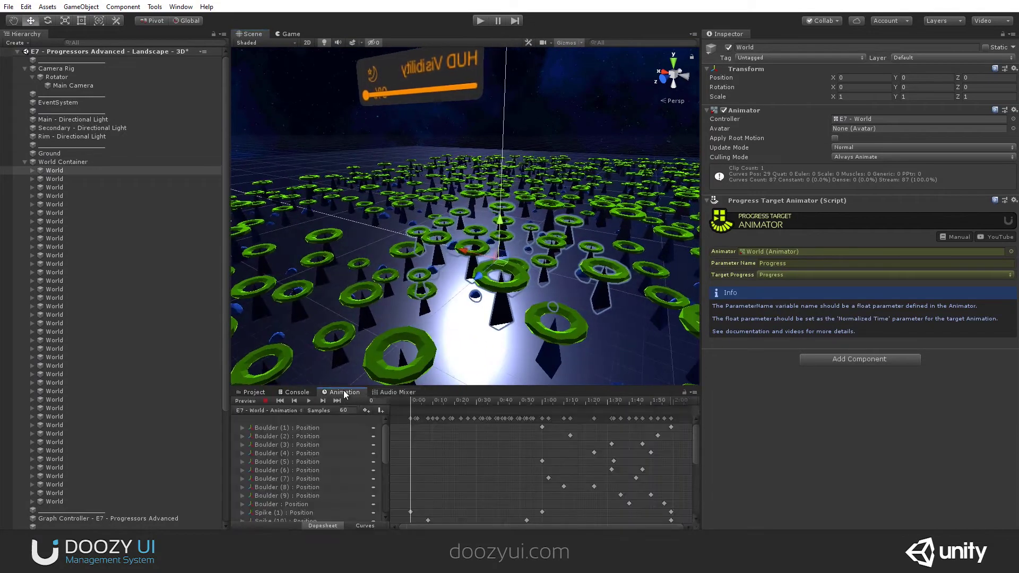
Scrub the World object's animation back to its start, turn off the animation preview and view the objects in the scene
mouse_move(415, 406)
mouse_down()
mouse_move(670, 421)
mouse_move(410, 416)
mouse_up()
click(246, 401)
alt+drag(477, 255, 445, 247)
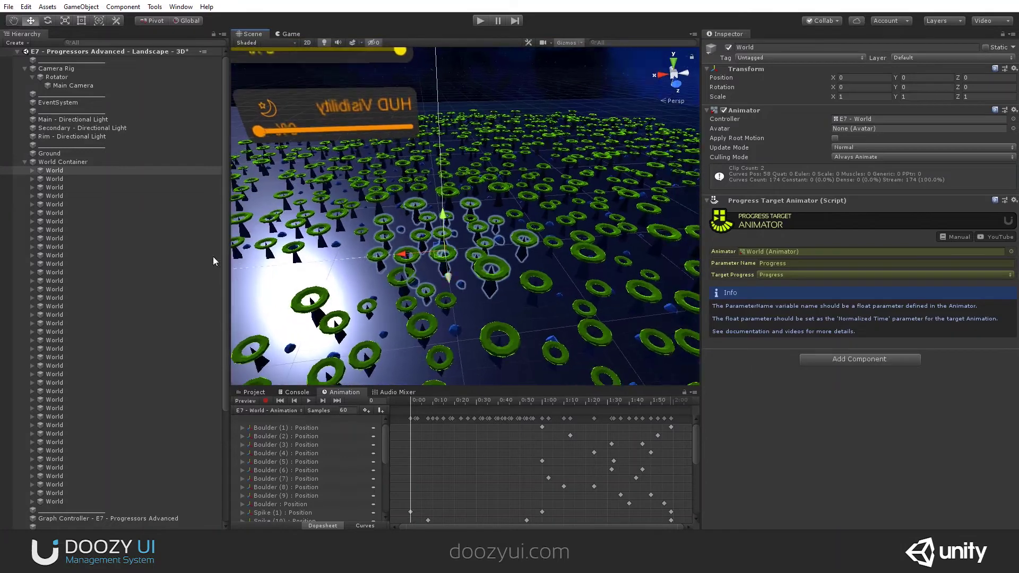
Collapse World Container and inspect the Progressor on the Slider object inside the teal World Visibility slider
click(24, 161)
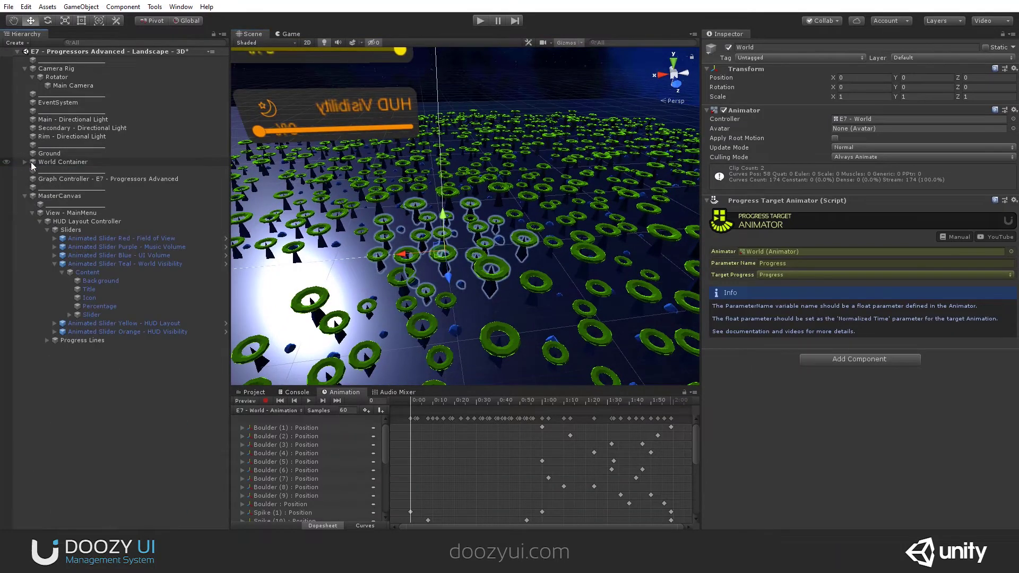
click(125, 263)
click(101, 316)
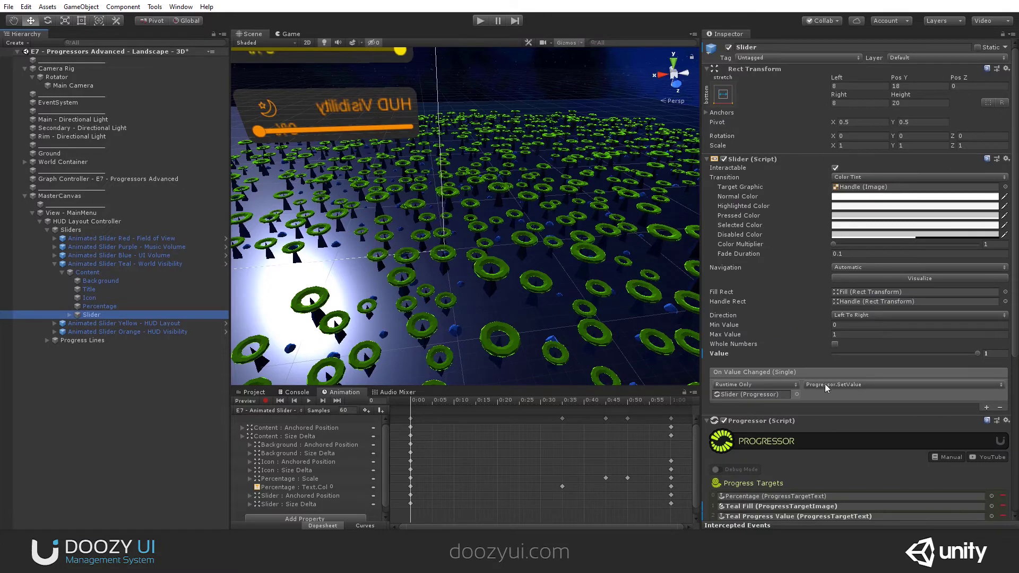
scroll(825, 385, down, 3)
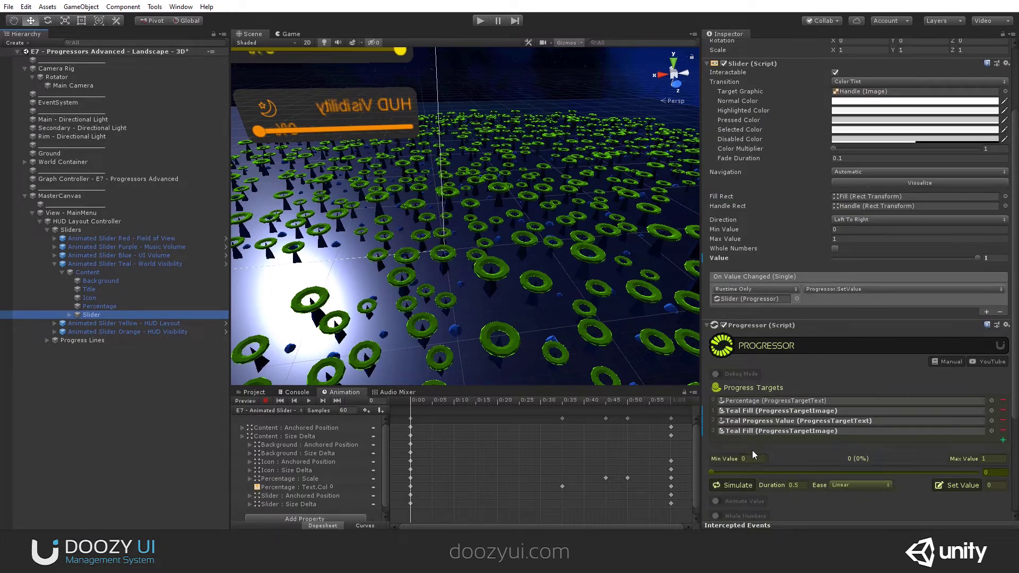
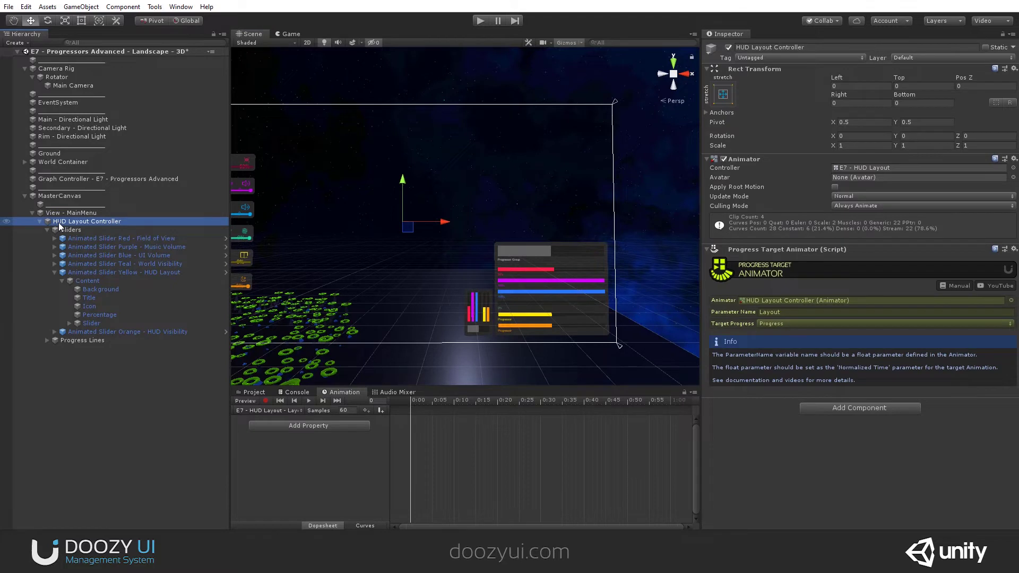
Preview HUD Layout Controller's Layout 1 and Layout 2 animation clips by scrubbing through their timelines
click(293, 411)
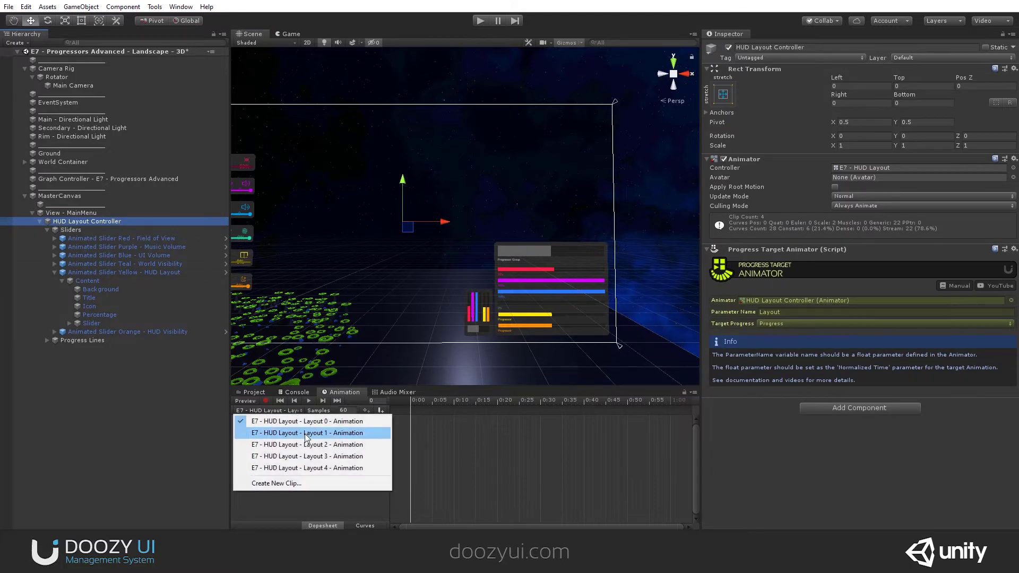
click(330, 432)
click(445, 400)
drag(476, 405, 382, 419)
click(244, 409)
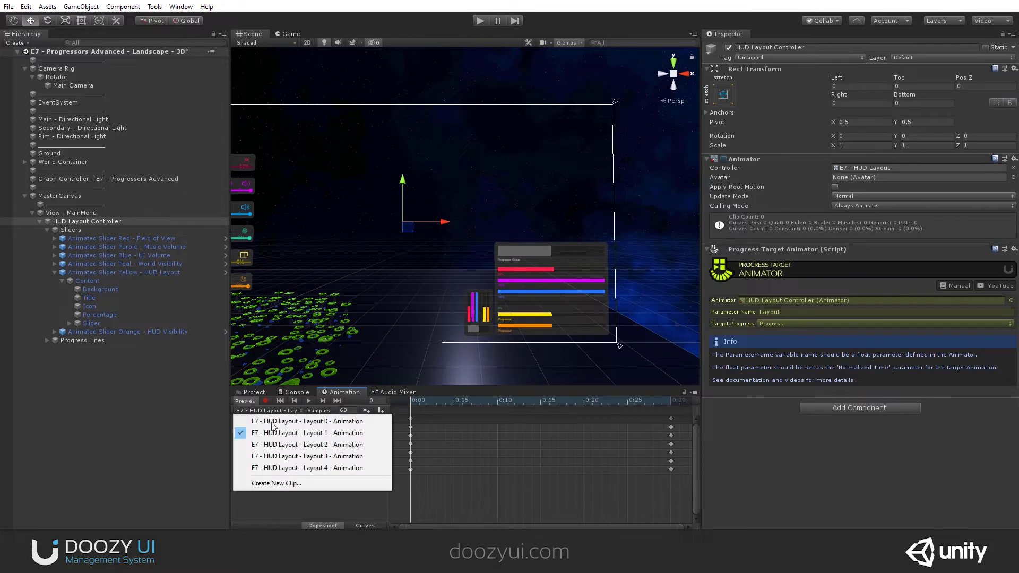
click(281, 445)
drag(406, 403, 644, 417)
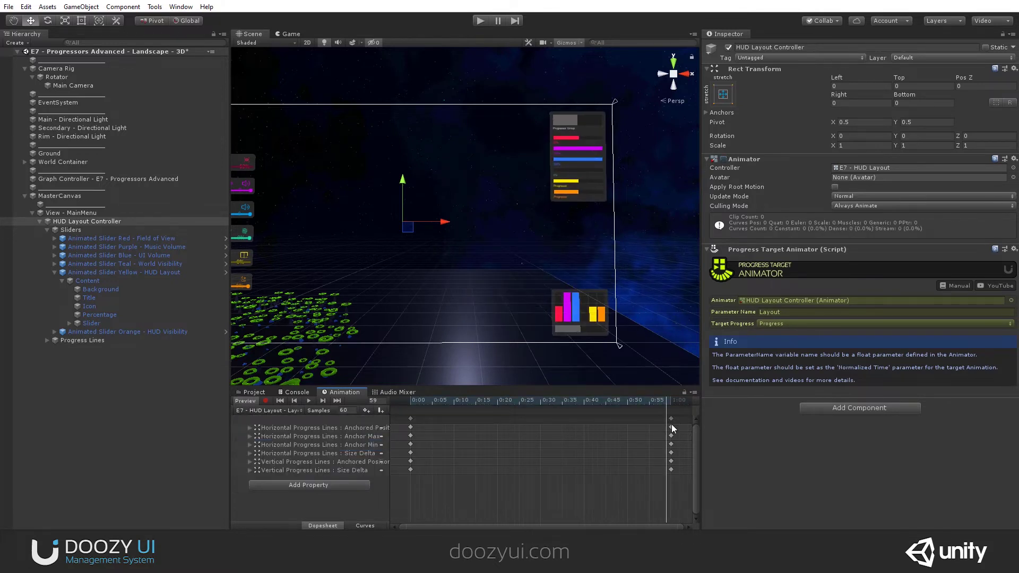
Preview the Layout 3 and Layout 4 animation clips of HUD Layout Controller by scrubbing through their timelines
click(244, 409)
click(325, 440)
drag(423, 402, 677, 399)
click(268, 410)
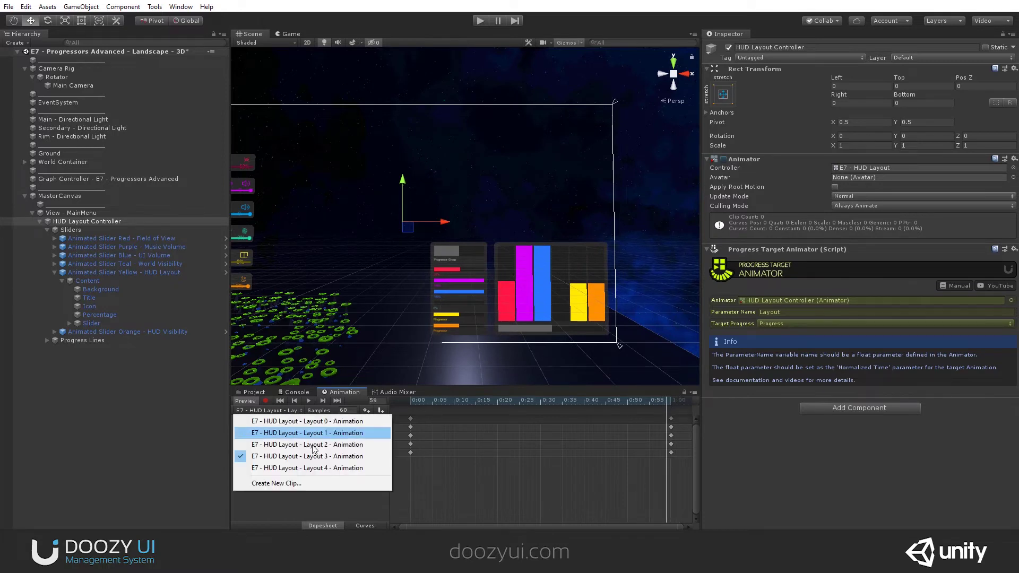
click(297, 467)
drag(546, 403, 391, 402)
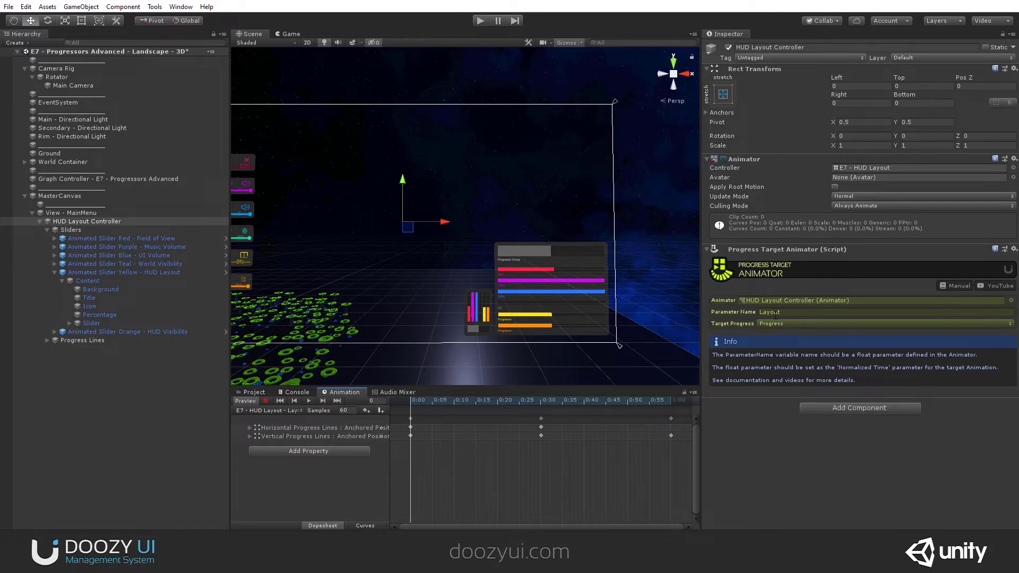
Open the E7 - HUD Layout animator controller and inspect the motions and thresholds of its Blend Tree
double_click(855, 167)
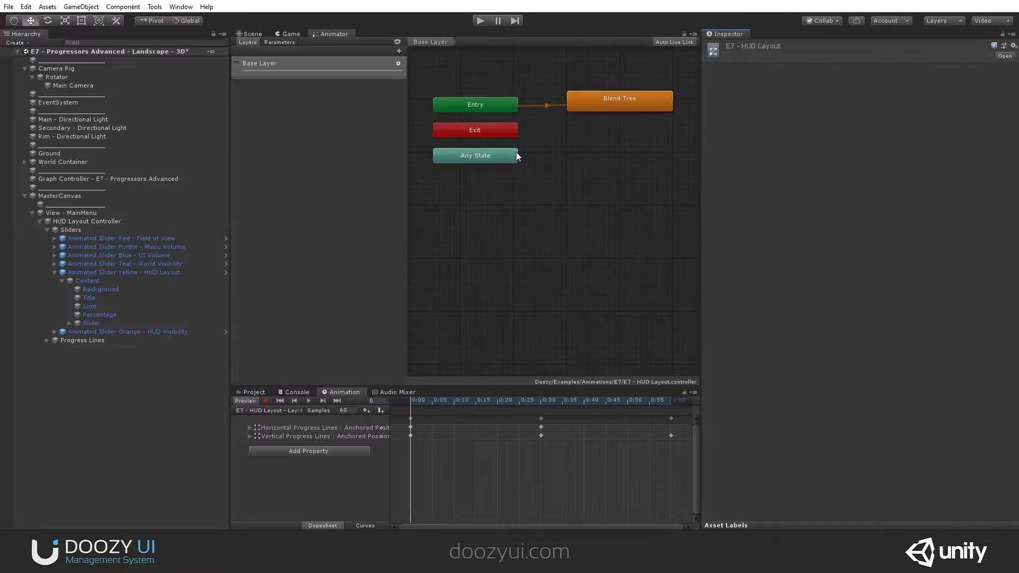
click(601, 98)
double_click(600, 99)
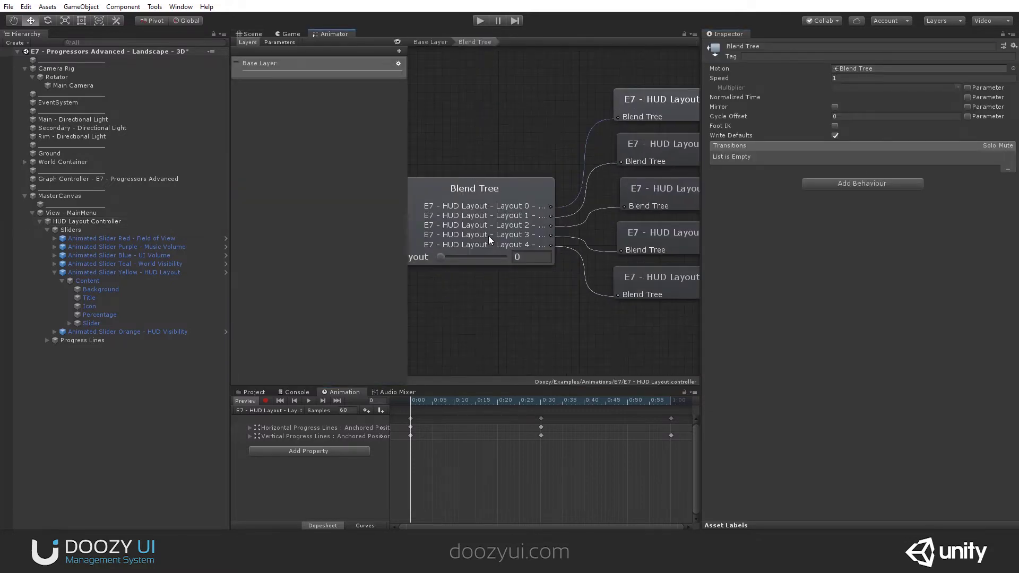
click(495, 200)
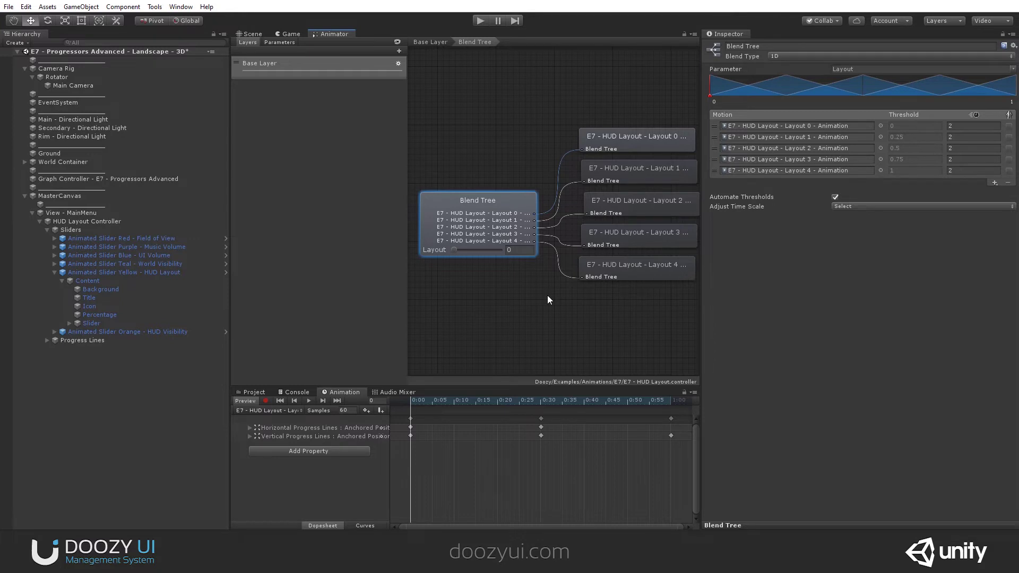
Run the scene in Play mode and dock the Animator beneath the Game view so both are shown together
click(287, 34)
click(480, 20)
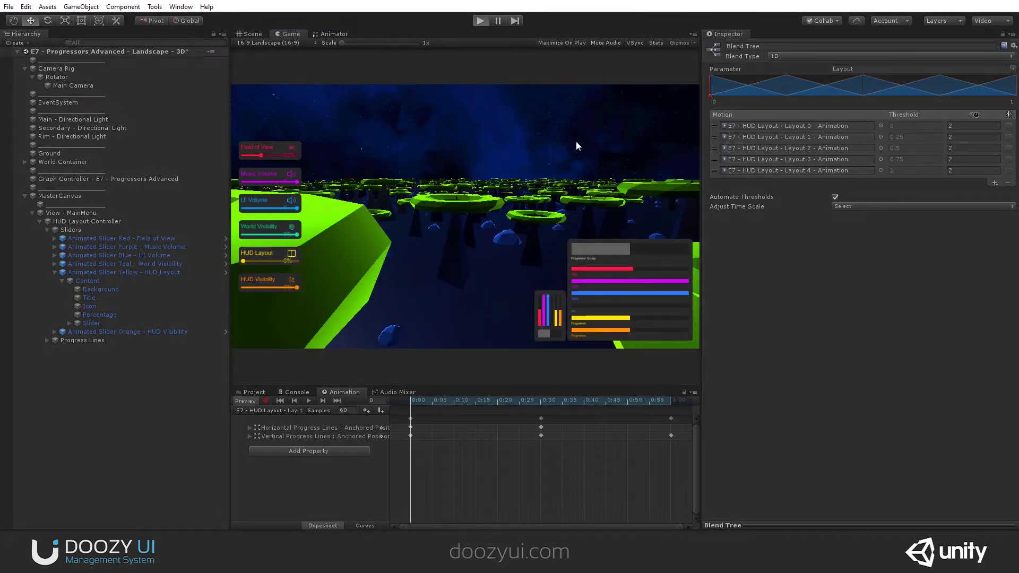
click(321, 34)
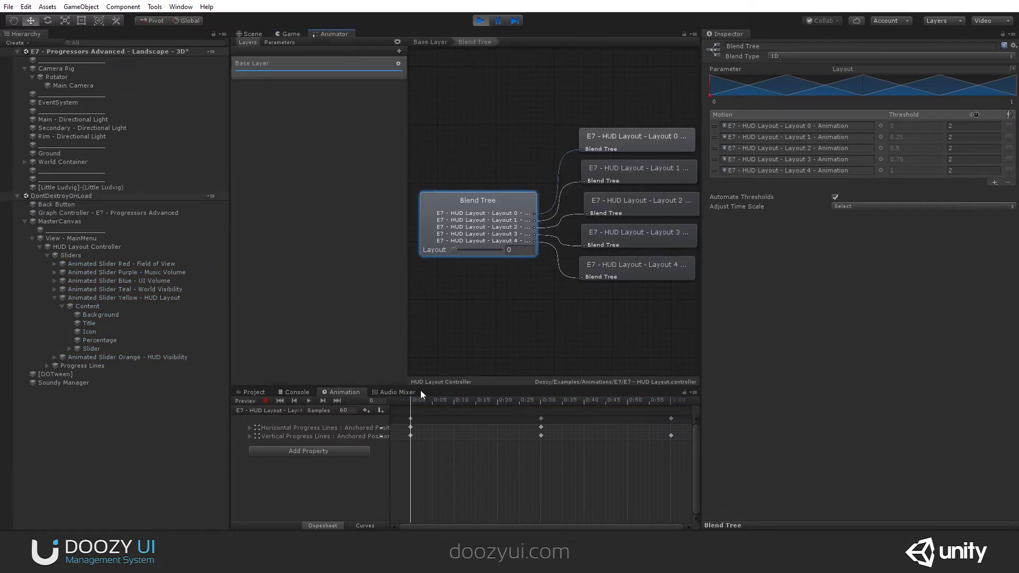
drag(529, 403, 467, 395)
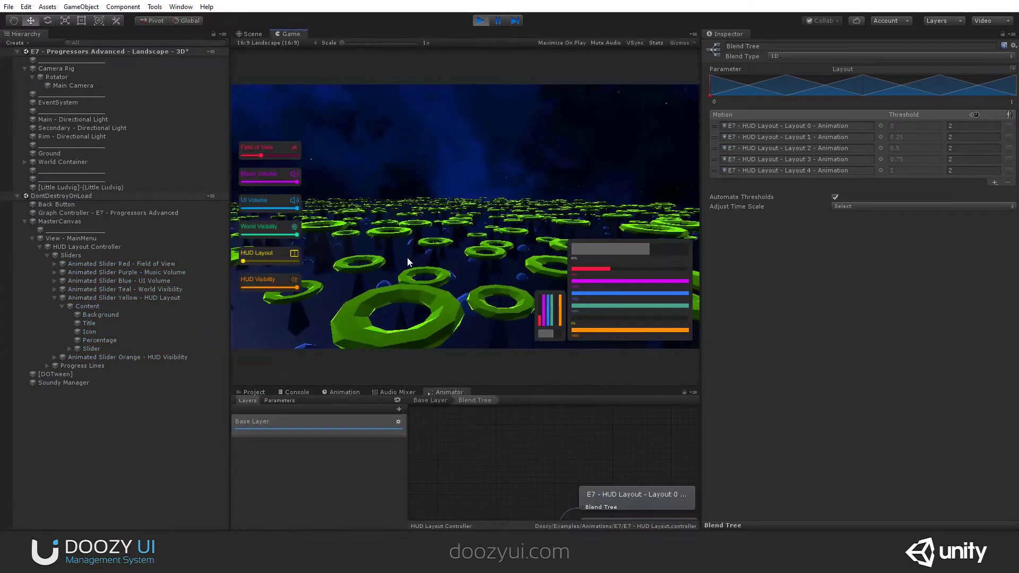
Lower the Music Volume and UI Volume sliders in the running scene to roughly the middle of their ranges
click(273, 182)
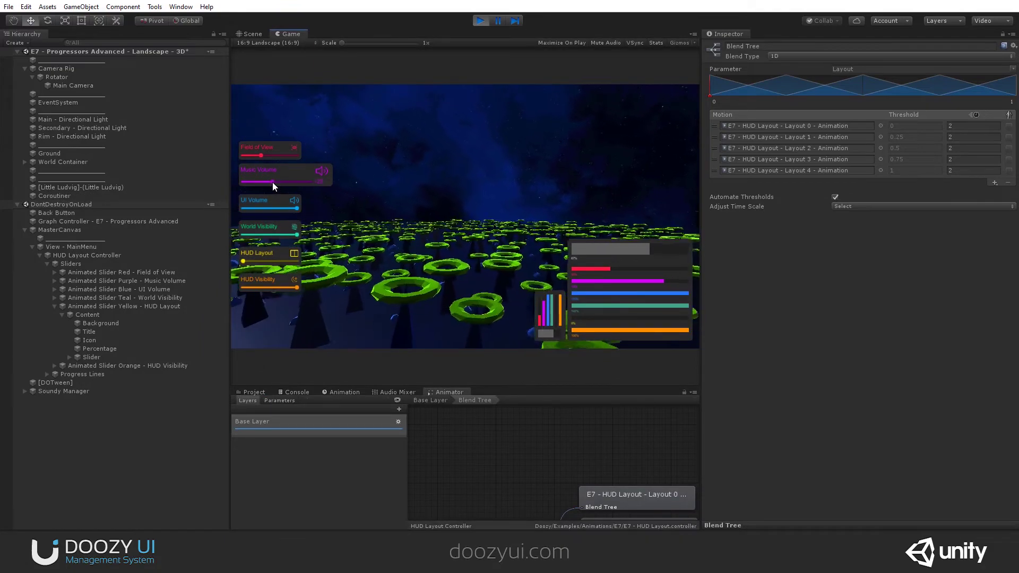
click(275, 209)
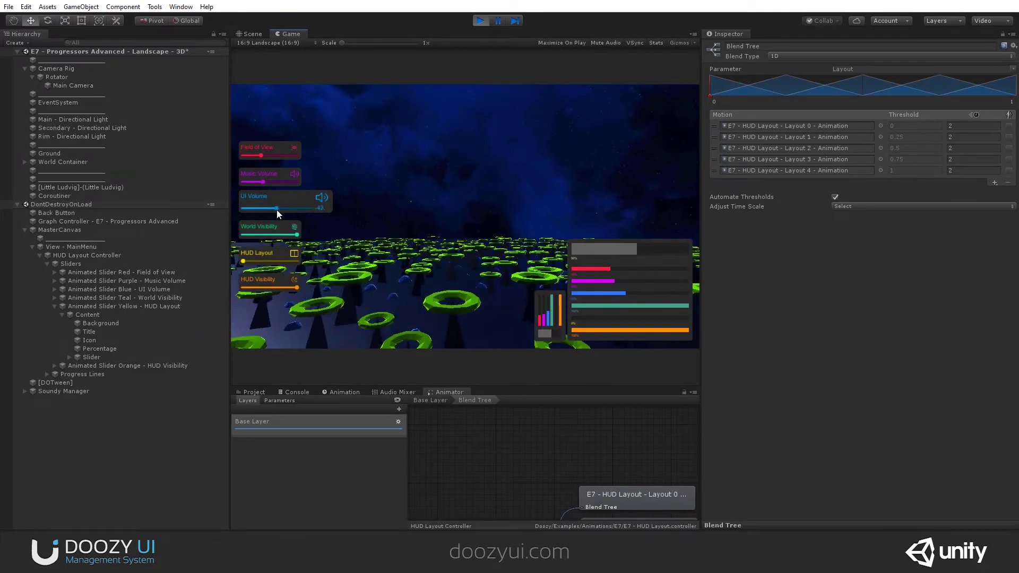
Frame the whole Blend Tree in the Animator and sweep the HUD Layout slider through its layouts, leaving it at 0.5
scroll(594, 474, down, 5)
middle_drag(595, 476, 546, 419)
scroll(537, 454, up, 5)
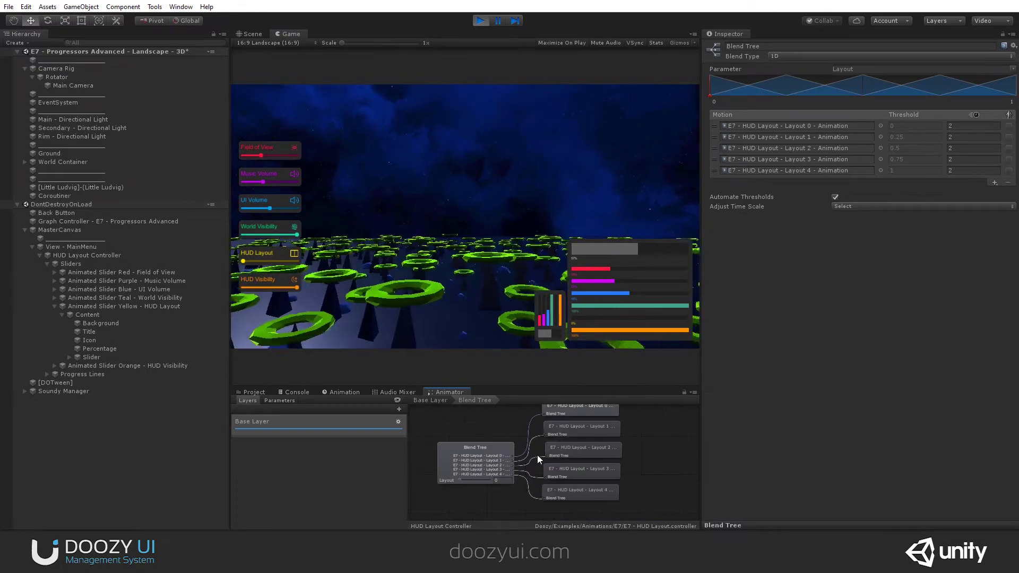
mouse_move(247, 260)
mouse_down()
mouse_move(307, 261)
mouse_move(259, 257)
mouse_up()
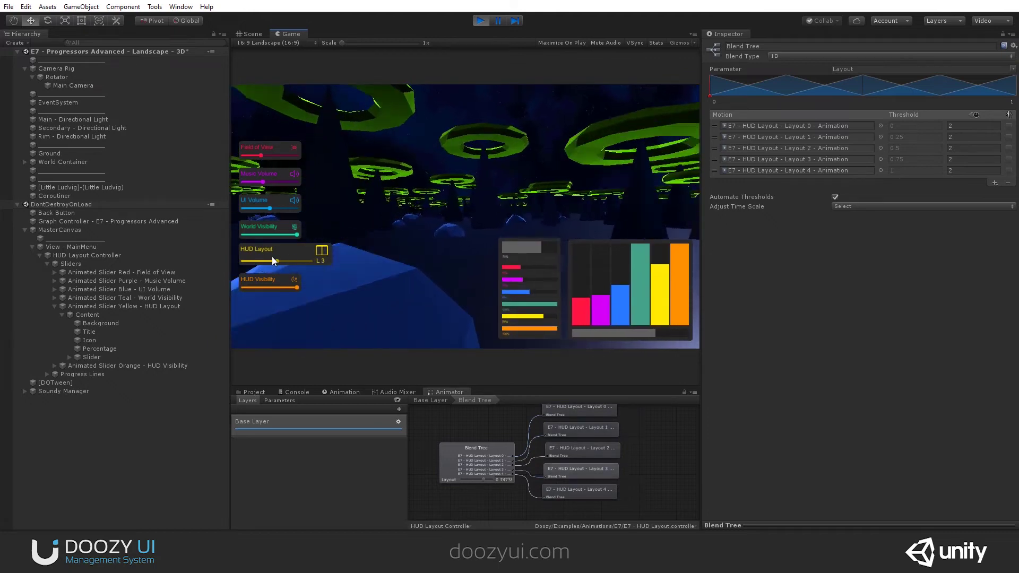
drag(244, 256, 268, 259)
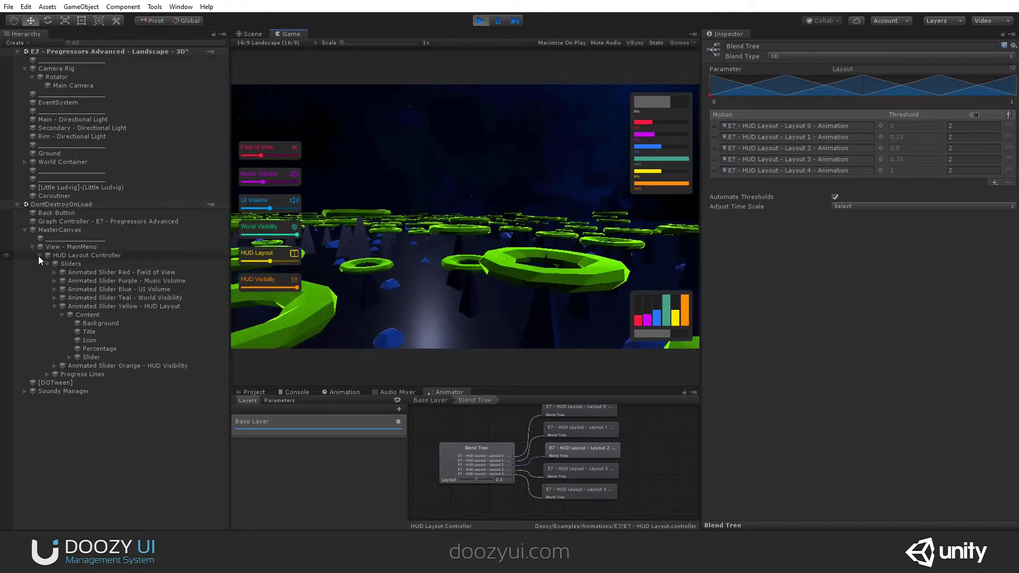
Inspect HUD Layout Controller, then View - MainMenu with its Canvas Group settings expanded
click(38, 256)
click(39, 255)
click(89, 254)
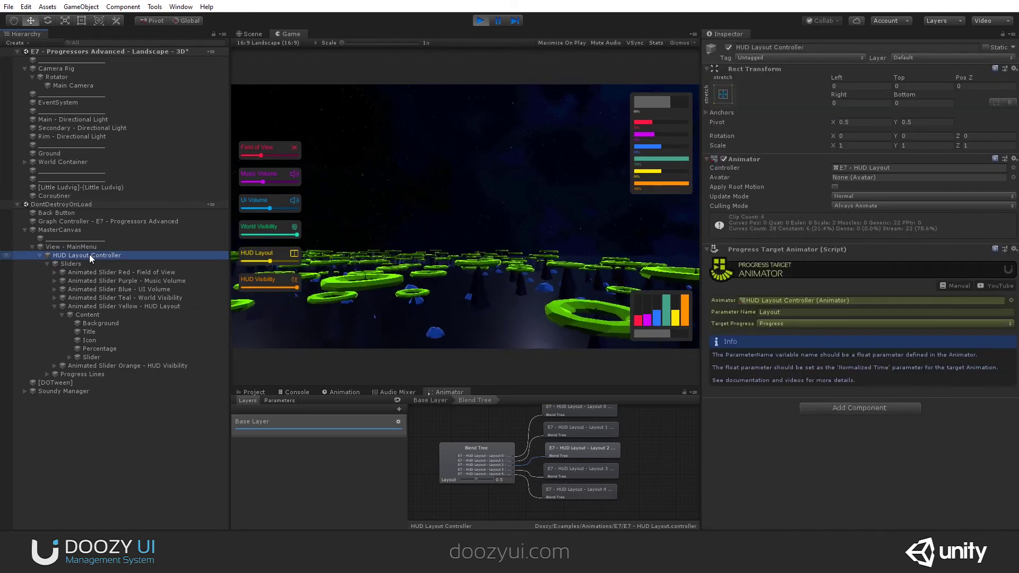
click(86, 247)
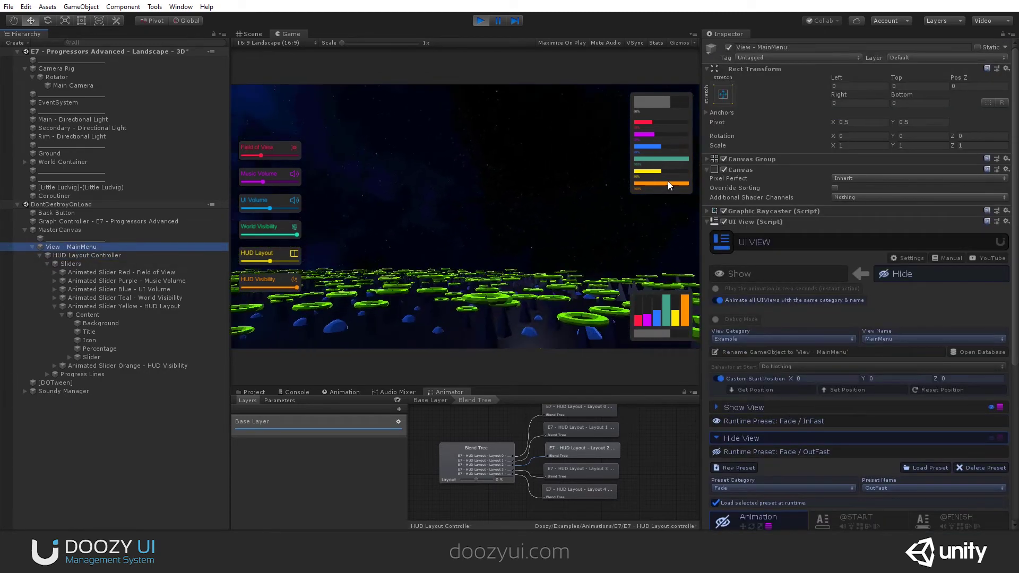
click(705, 160)
click(704, 159)
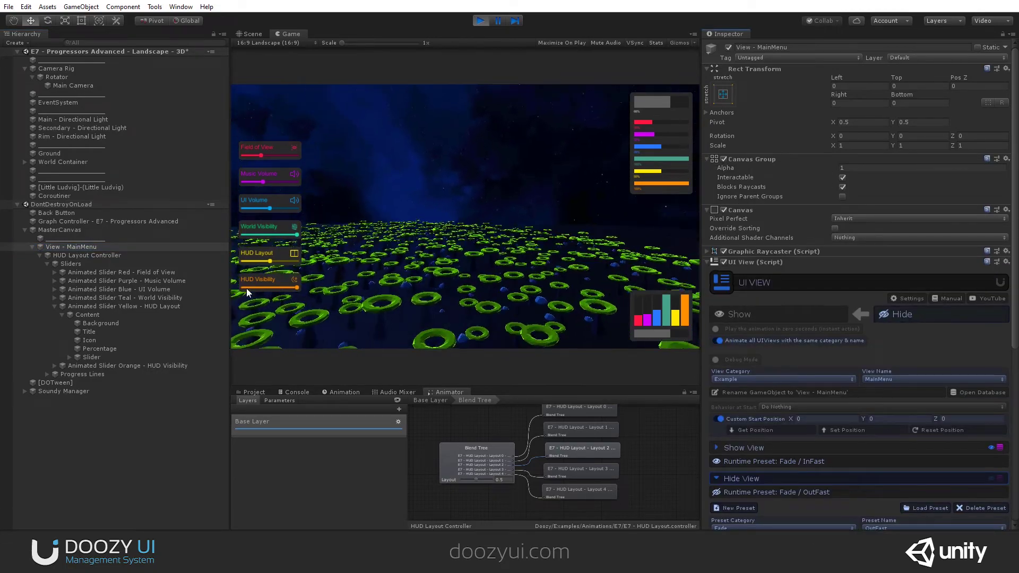
Review the HUD hierarchy by inspecting MasterCanvas, View - MainMenu, HUD Layout Controller and Sliders in turn
mouse_move(292, 288)
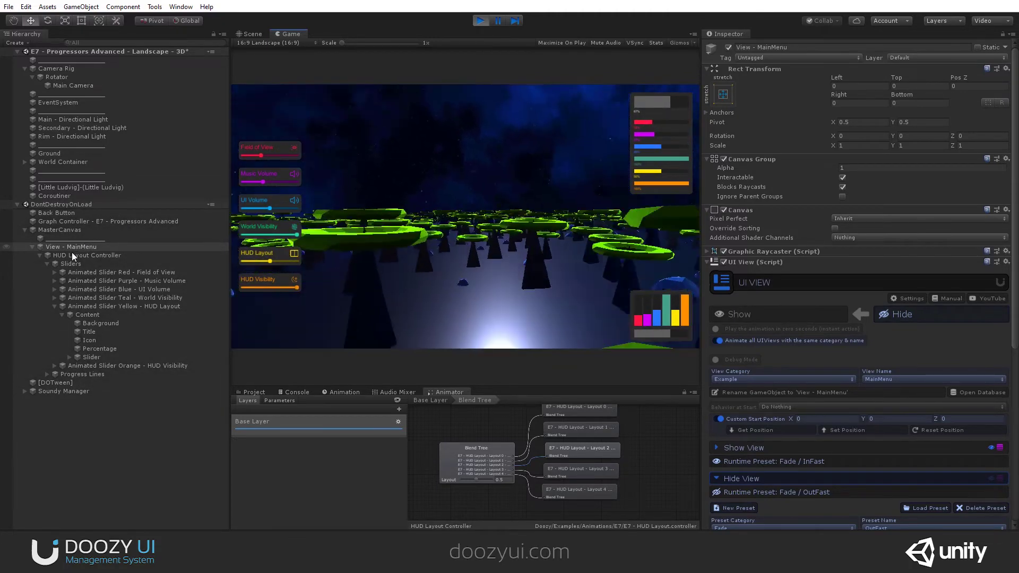
click(56, 229)
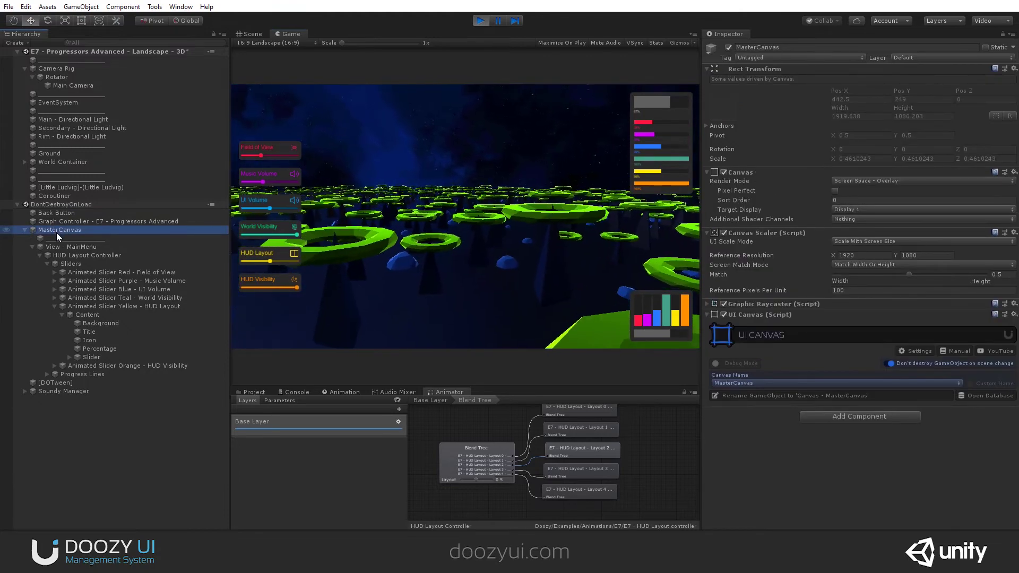
click(298, 284)
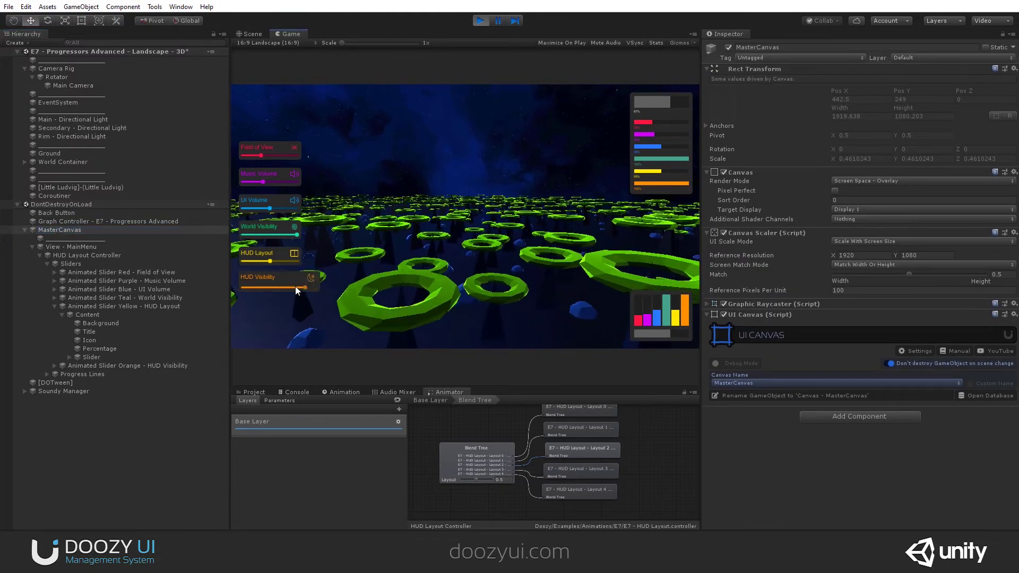
click(97, 246)
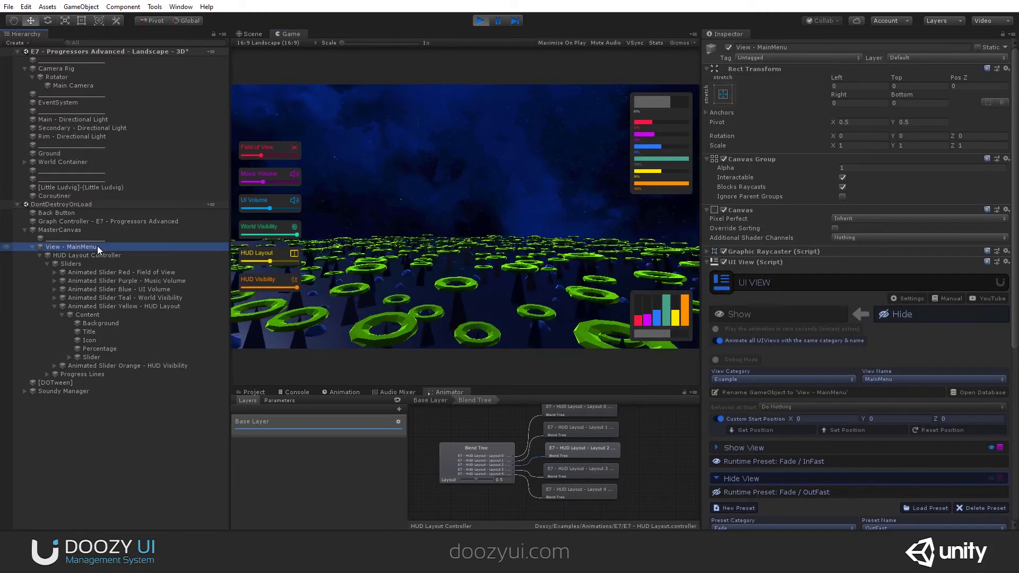
click(102, 257)
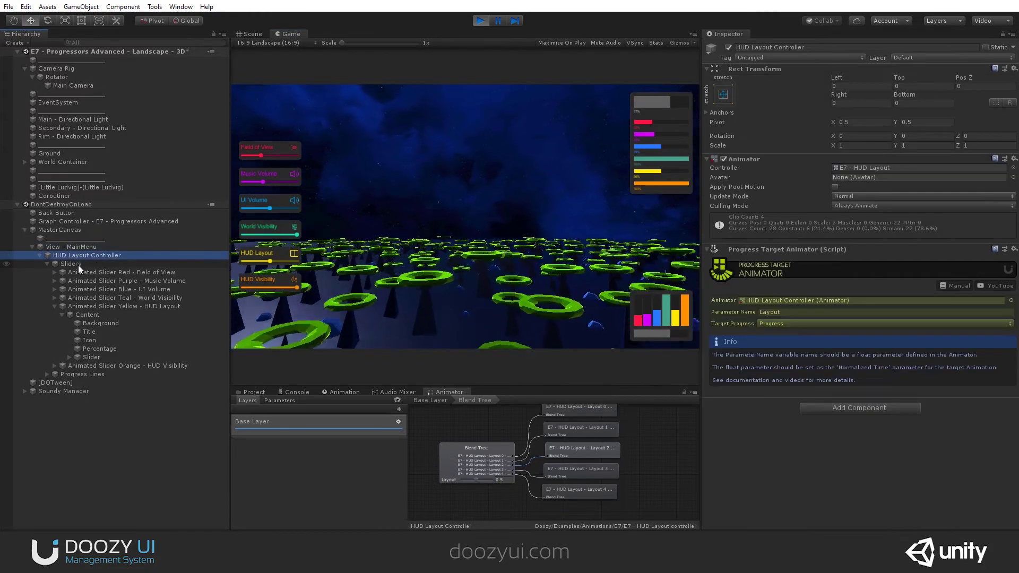
click(78, 265)
click(81, 255)
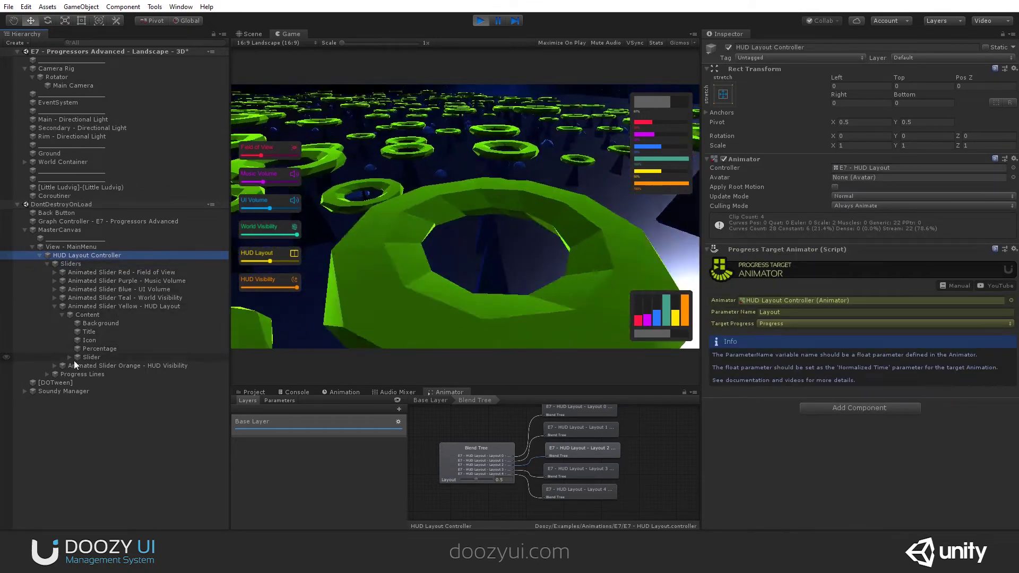
Expand the orange HUD Visibility slider down to its Slider object and examine the Progressor's OnValueChanged events
click(54, 307)
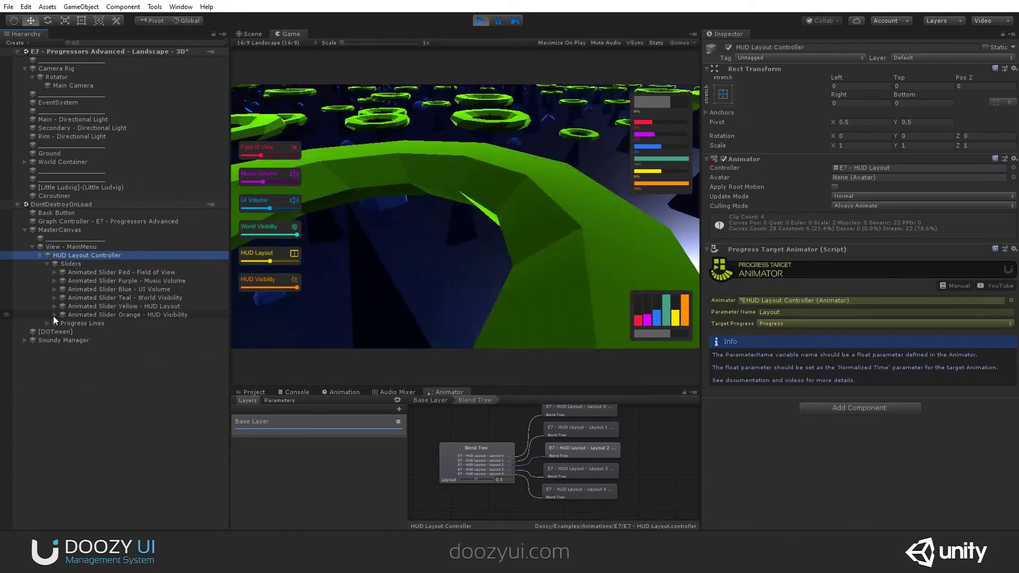
click(53, 315)
click(78, 323)
click(62, 323)
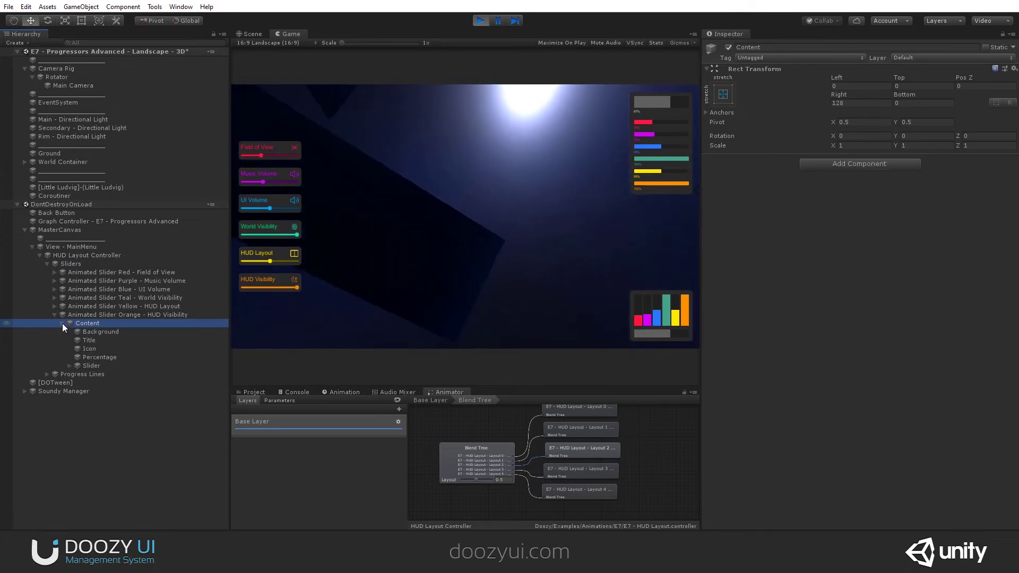
click(102, 364)
scroll(800, 347, down, 5)
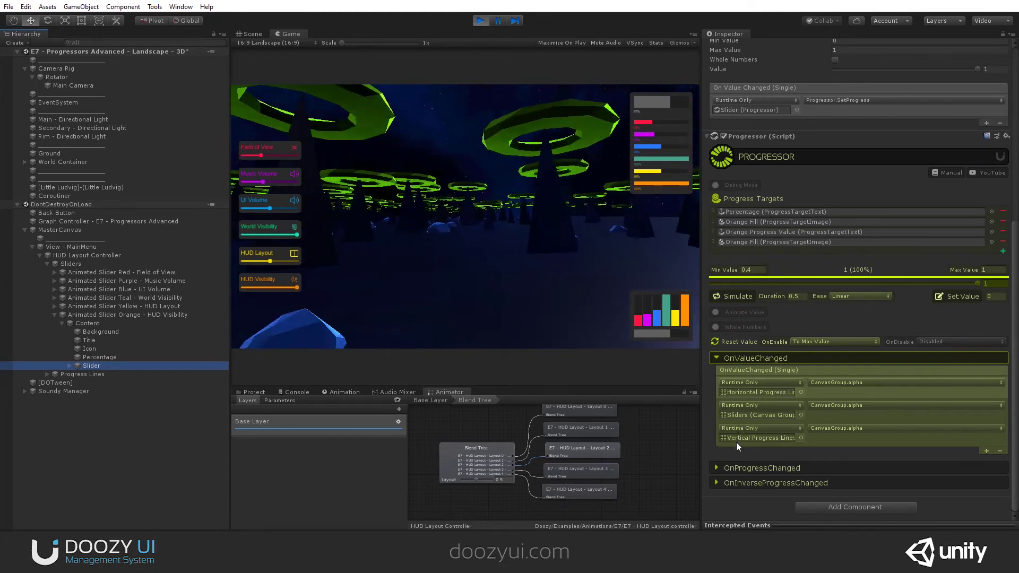
Locate the Horizontal Progress Lines object from the event and watch its Canvas Group alpha while moving the HUD Visibility slider
click(745, 392)
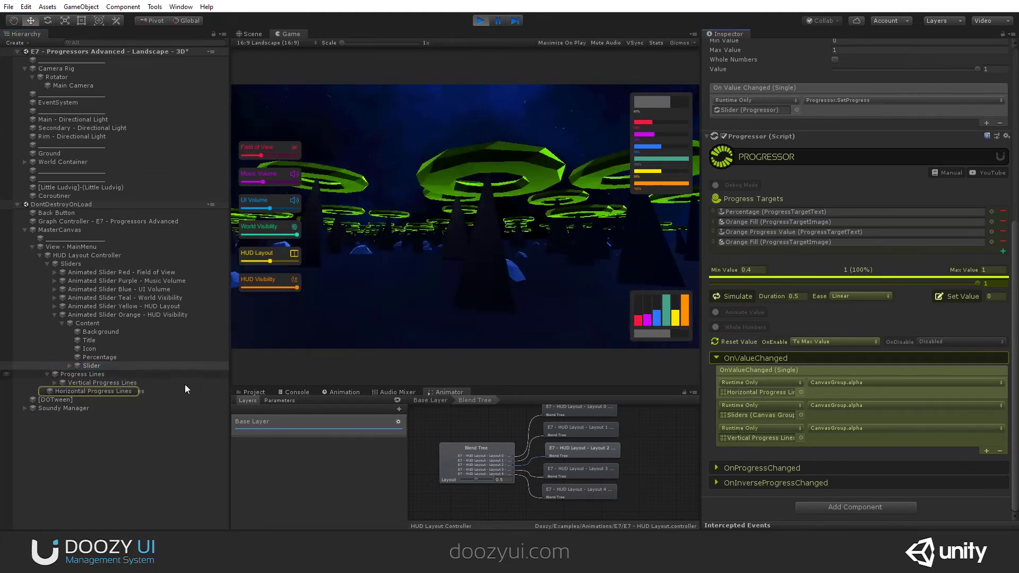
click(89, 391)
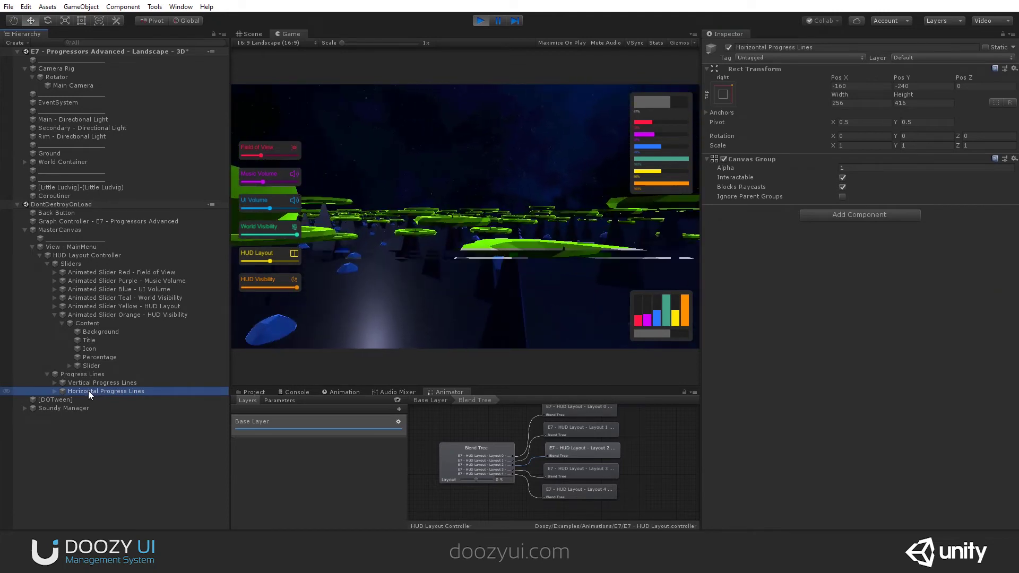
click(843, 167)
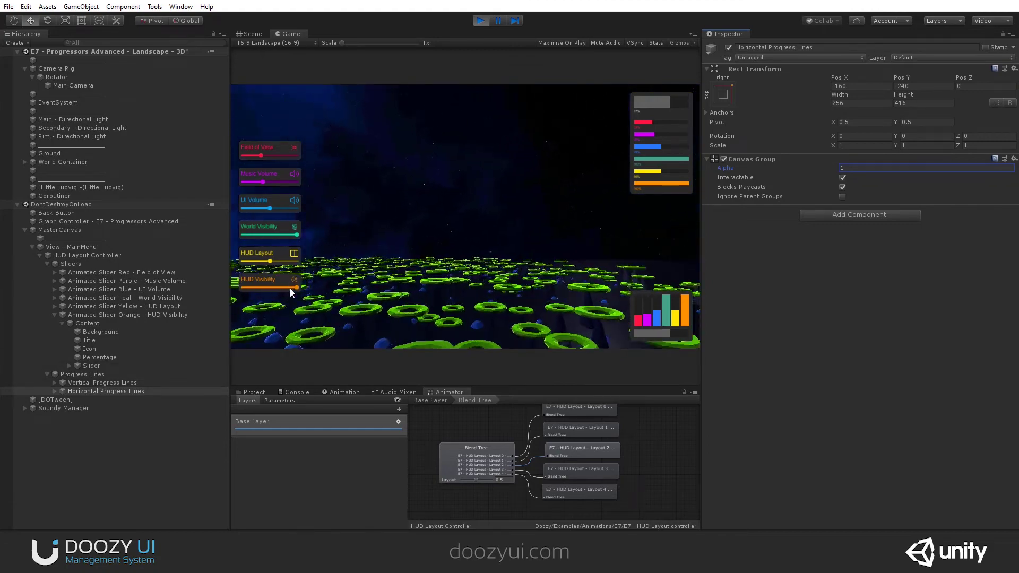
drag(289, 288, 314, 288)
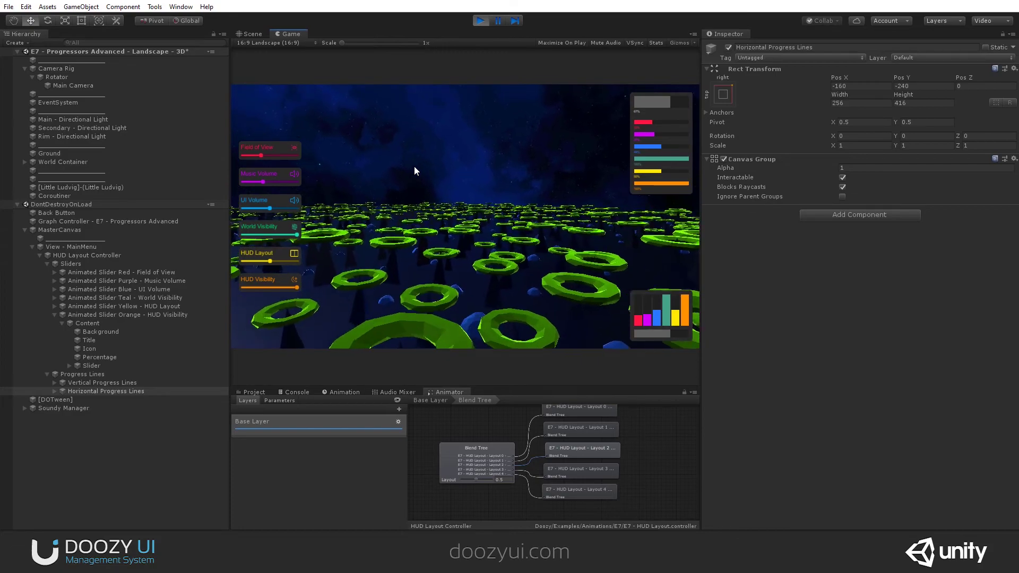
Collapse the orange HUD Visibility slider's hierarchy and try the HUD Layout slider again in the running scene
click(53, 315)
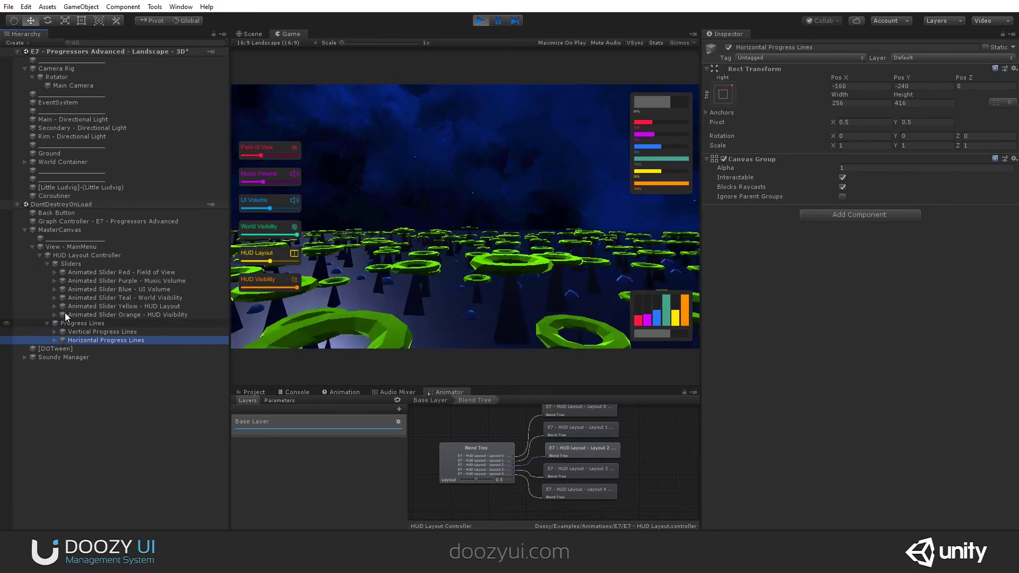
mouse_move(273, 262)
mouse_down()
mouse_move(252, 262)
mouse_move(282, 262)
mouse_up()
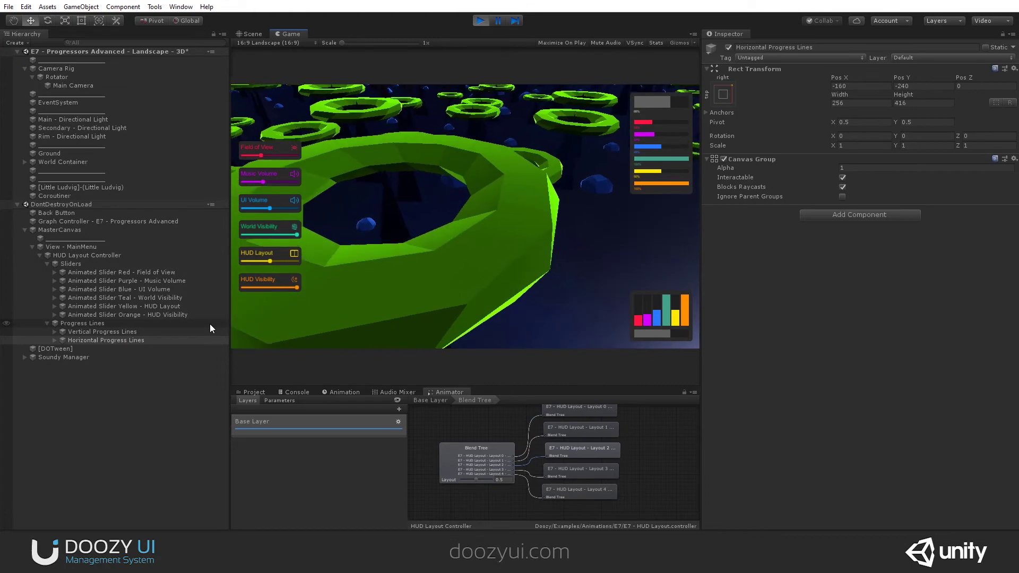